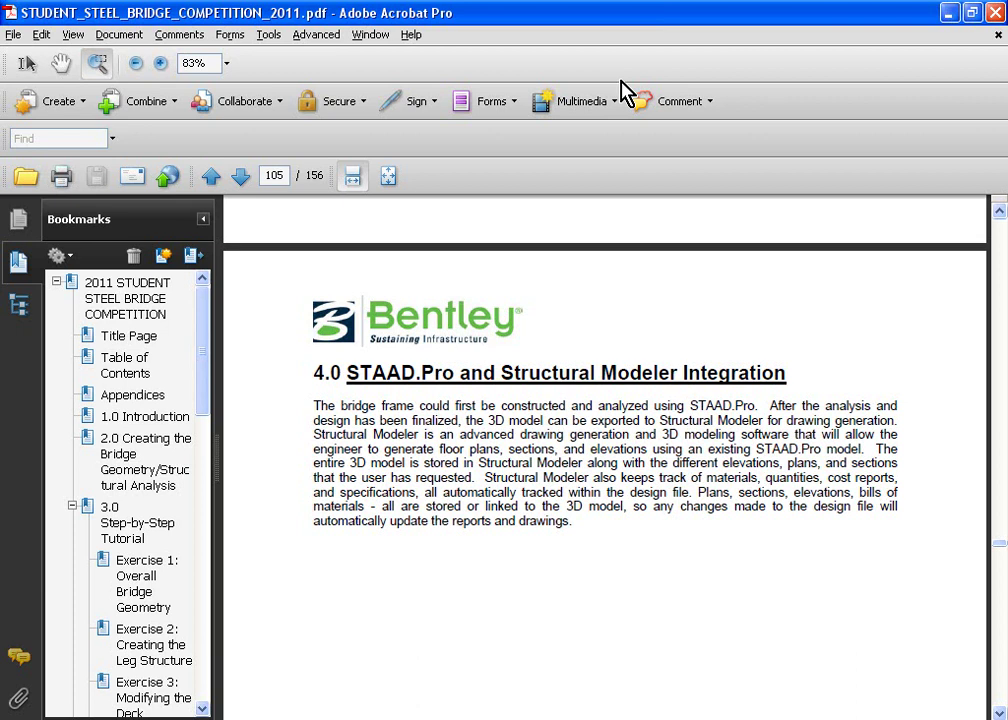
- Switch from the PDF guide to the KH-BRIDGE model in STAAD.Pro
double_click(445, 30)
left_click_drag(506, 85, 1007, 85)
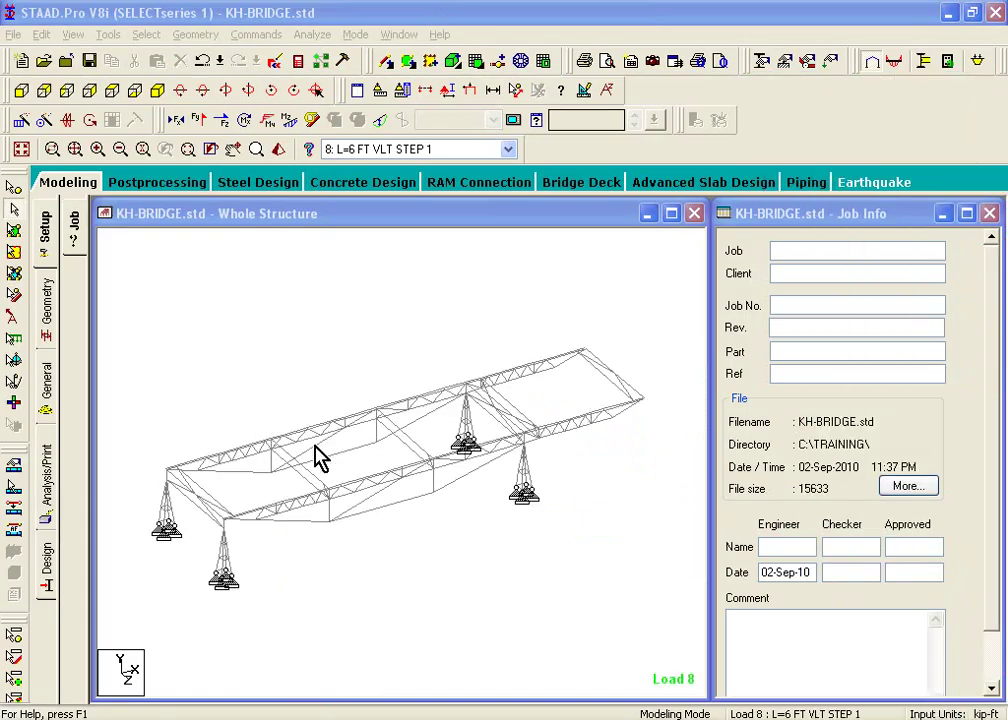
left_click(493, 340)
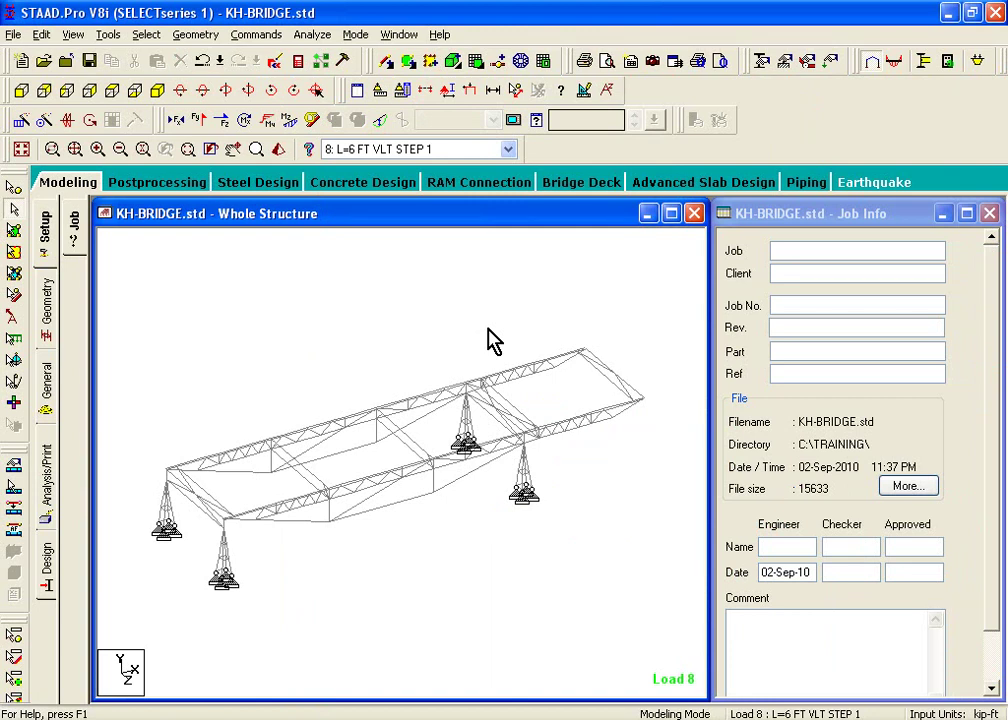
- Try to save a copy of the KH-BRIDGE model in the training folder under the name My Bridge.std
left_click(14, 35)
left_click(124, 493)
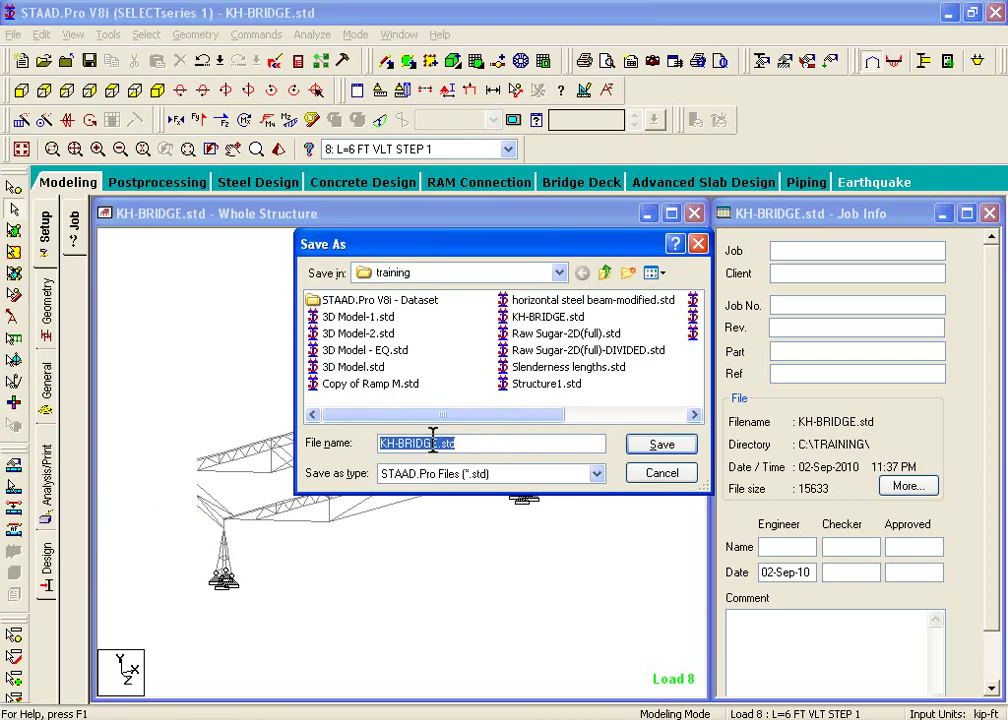
left_click(437, 443)
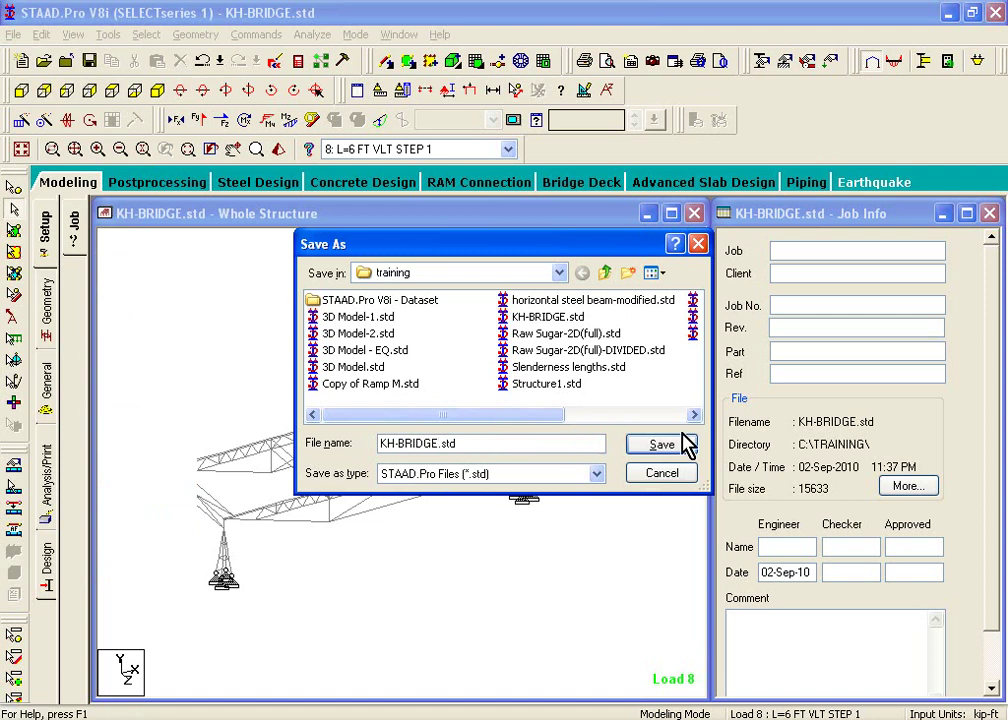
key("BackSpace")
key("BackSpace")
key("BackSpace")
key("BackSpace")
key("BackSpace")
key("BackSpace")
key("BackSpace")
key("BackSpace")
key("BackSpace")
type("M")
key("Caps_Lock")
type("y")
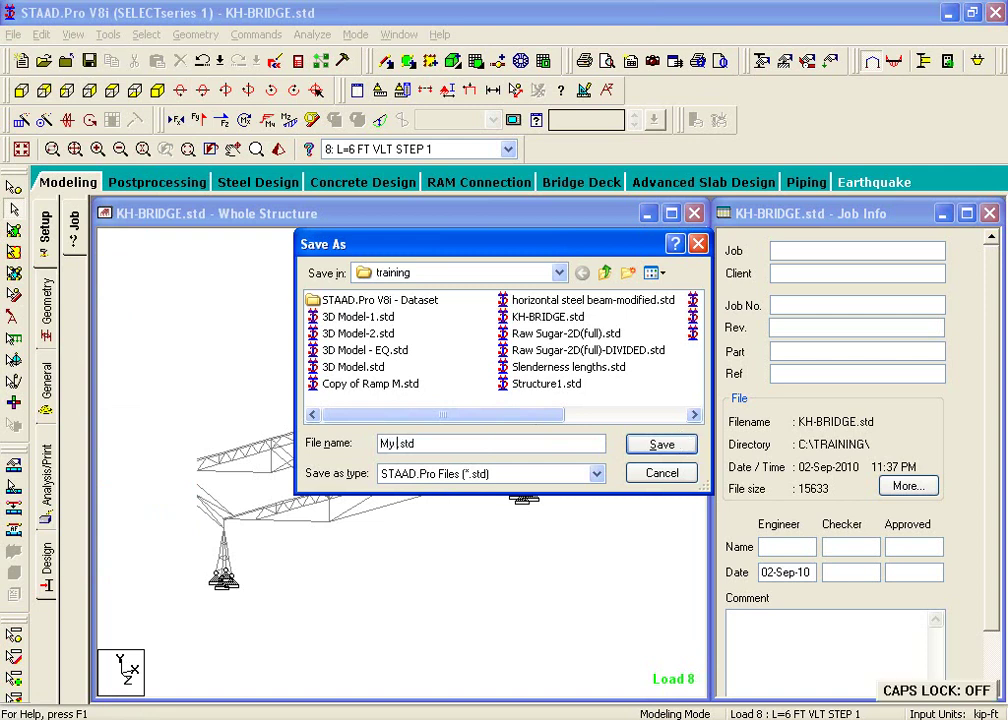
key("Caps_Lock")
type("B")
key("Caps_Lock")
type("ridge")
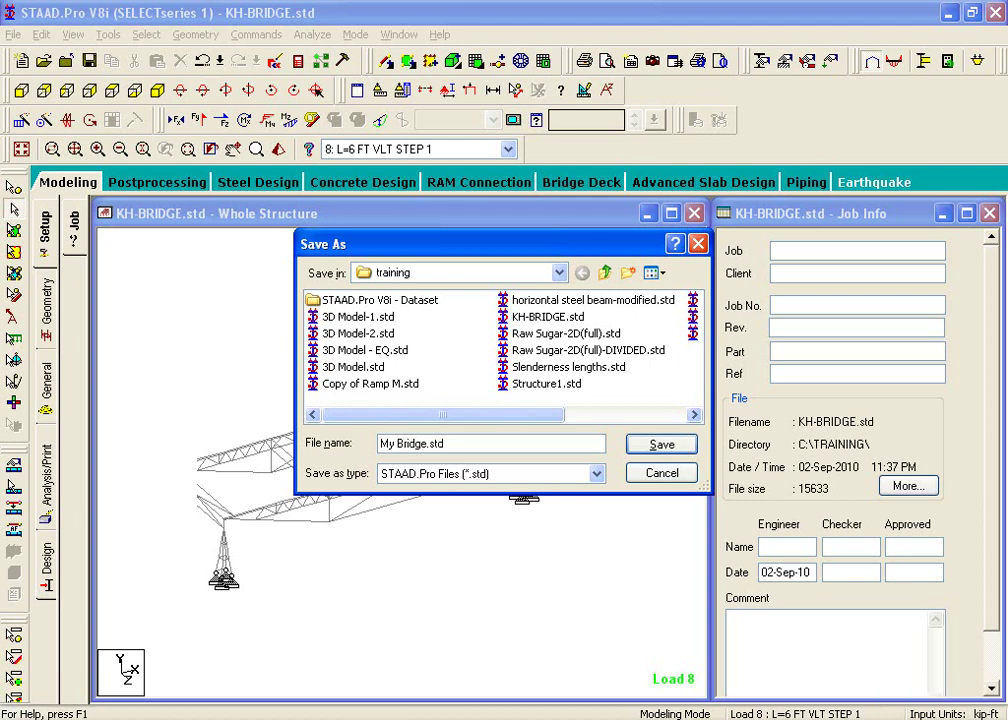
key("Return")
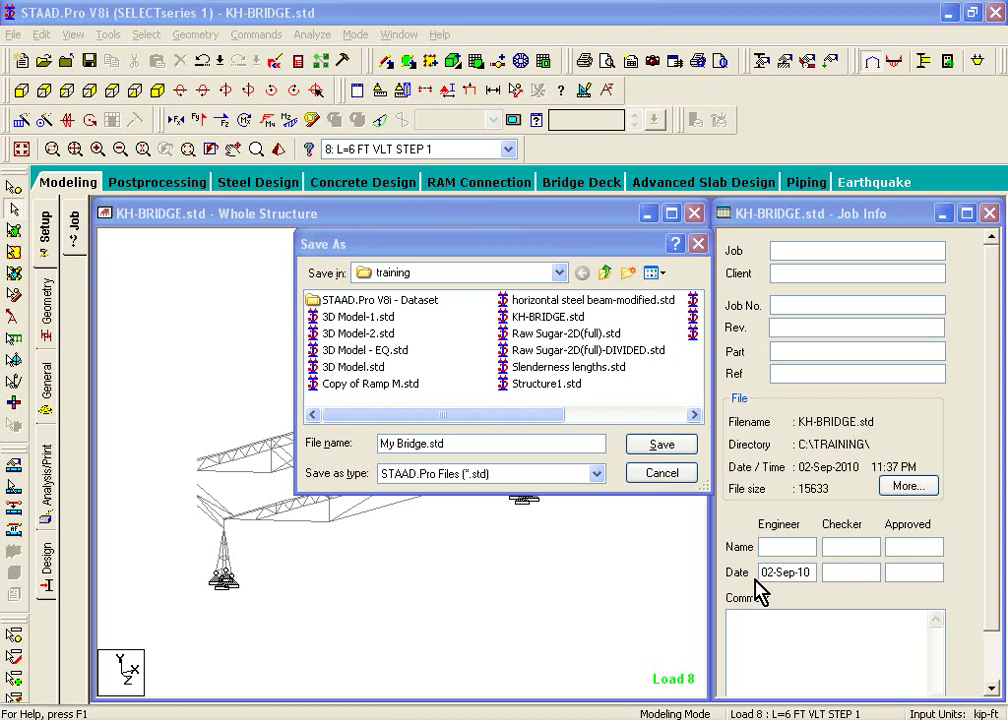
- Extend the copy's file name to My Bridge_8.std and save it
left_click(461, 442)
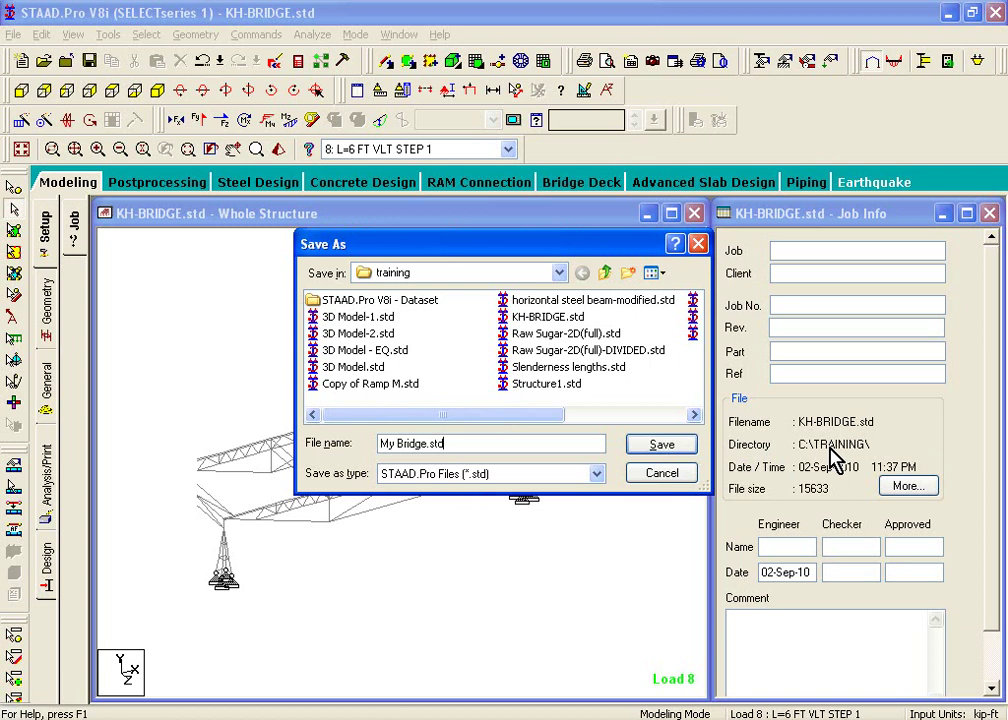
key("Left")
key("Left")
key("Left")
key("Left")
type("_8")
key("Return")
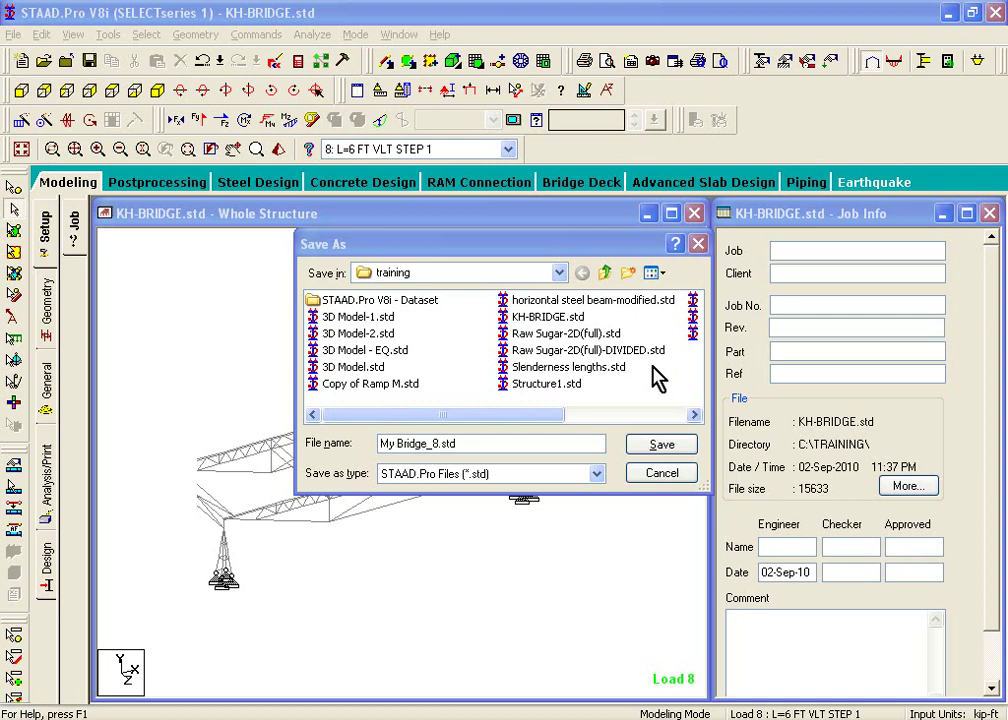
left_click(660, 444)
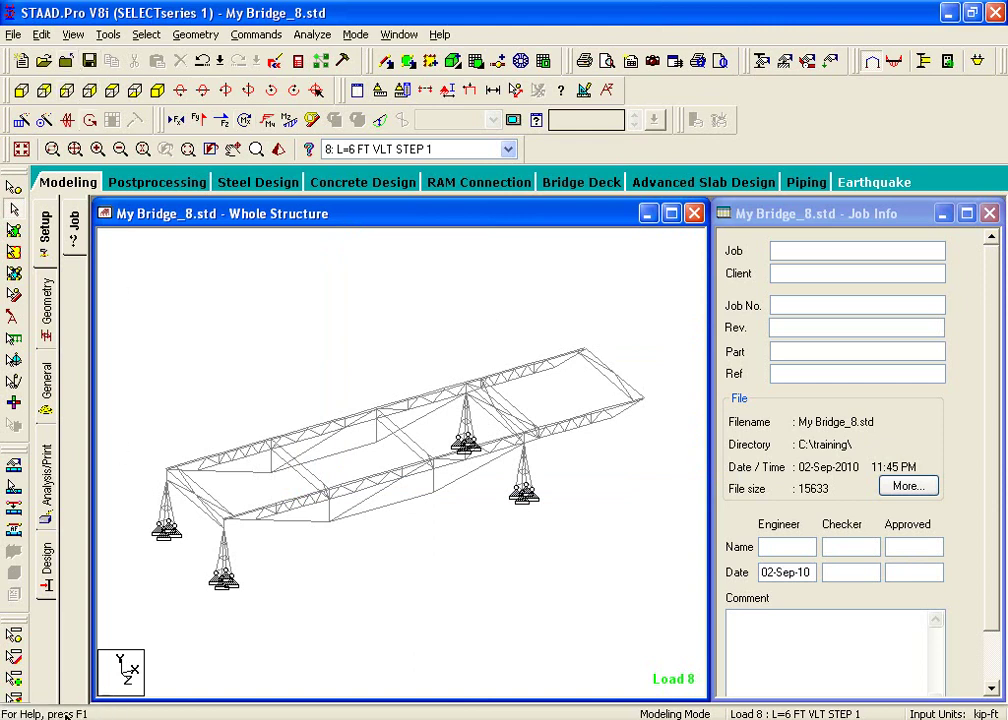
- Launch Structural Modeler V8i (SELECTseries 1) from the Bentley Building V8i program group
key("super")
left_click(86, 690)
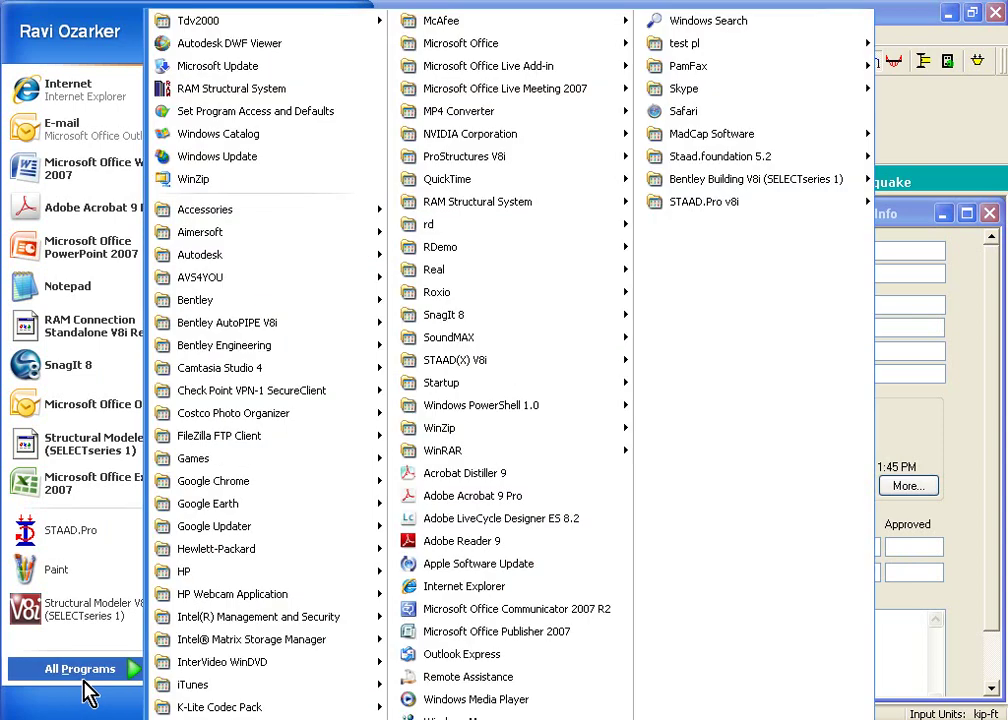
mouse_move(668, 180)
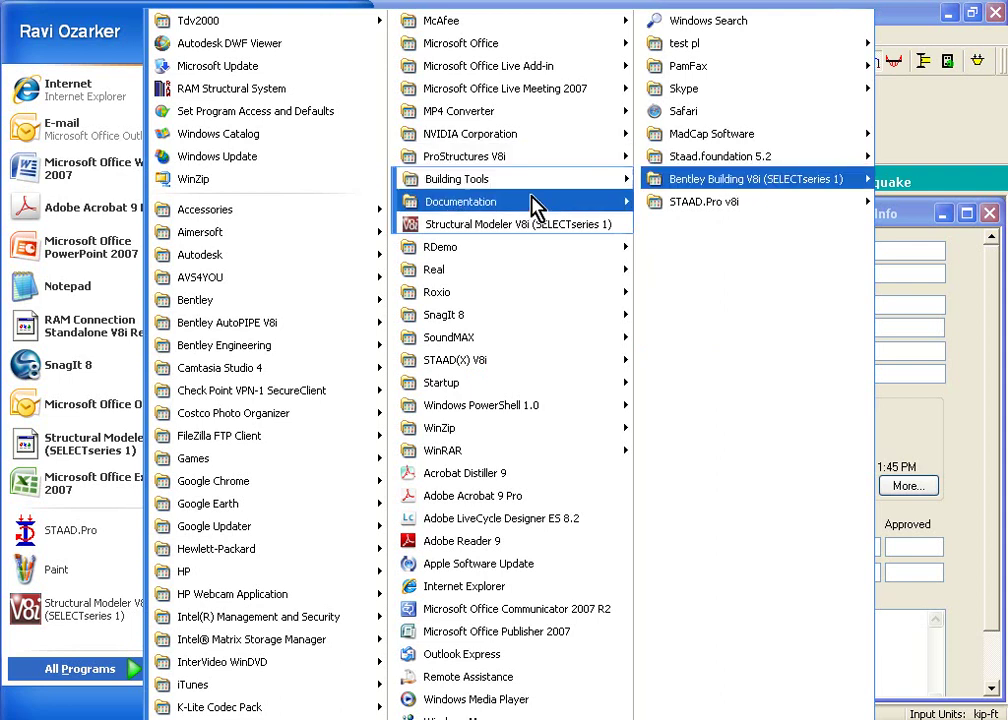
left_click(530, 231)
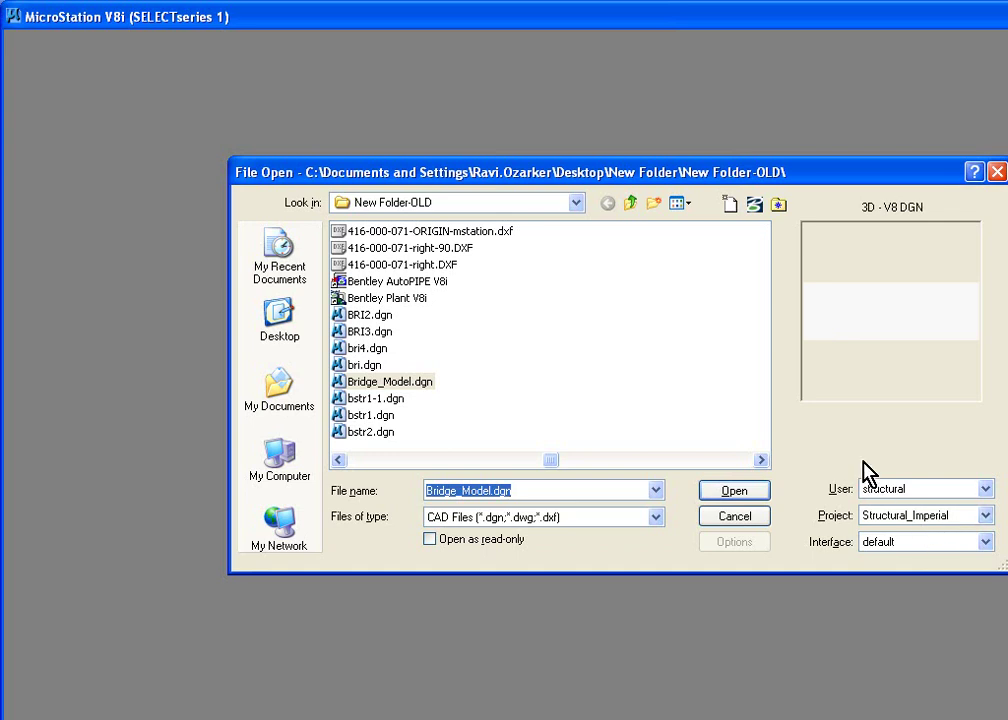
- Create a new DGN file named Bridge Model 3 in the New Folder-OLD folder and open it for modeling
left_click(731, 206)
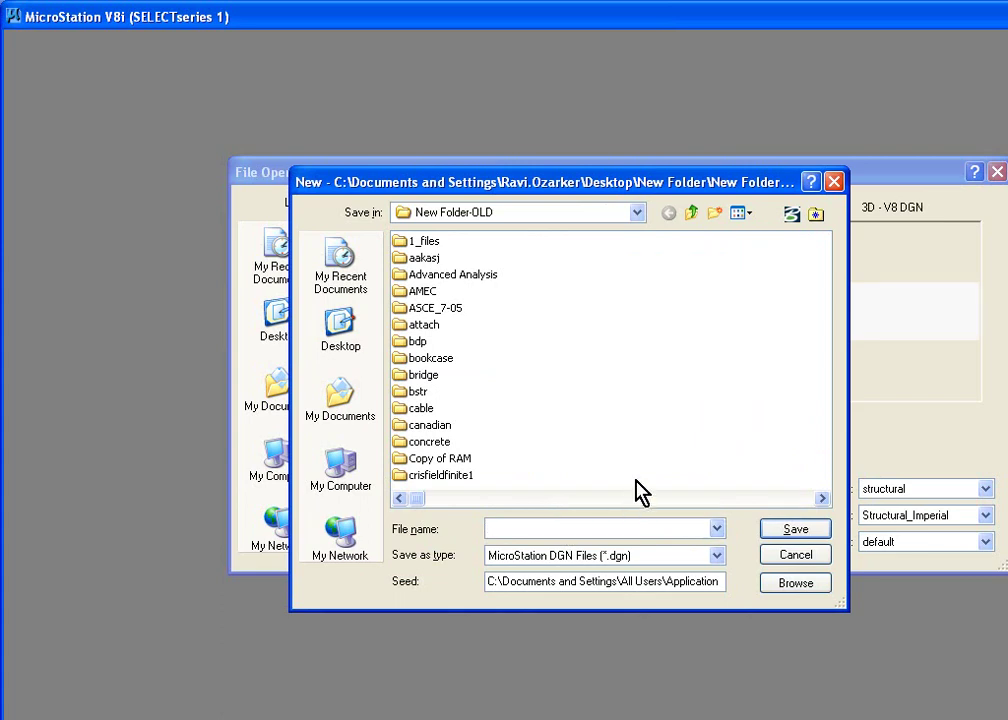
type("B")
key("Caps_Lock")
type("ri")
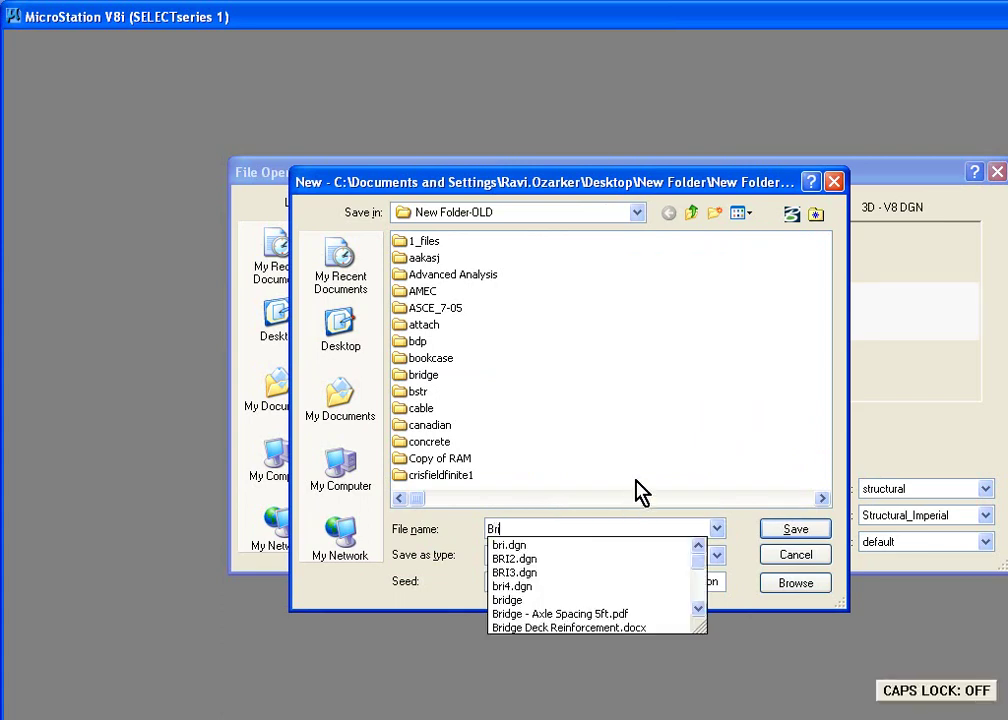
type("dge")
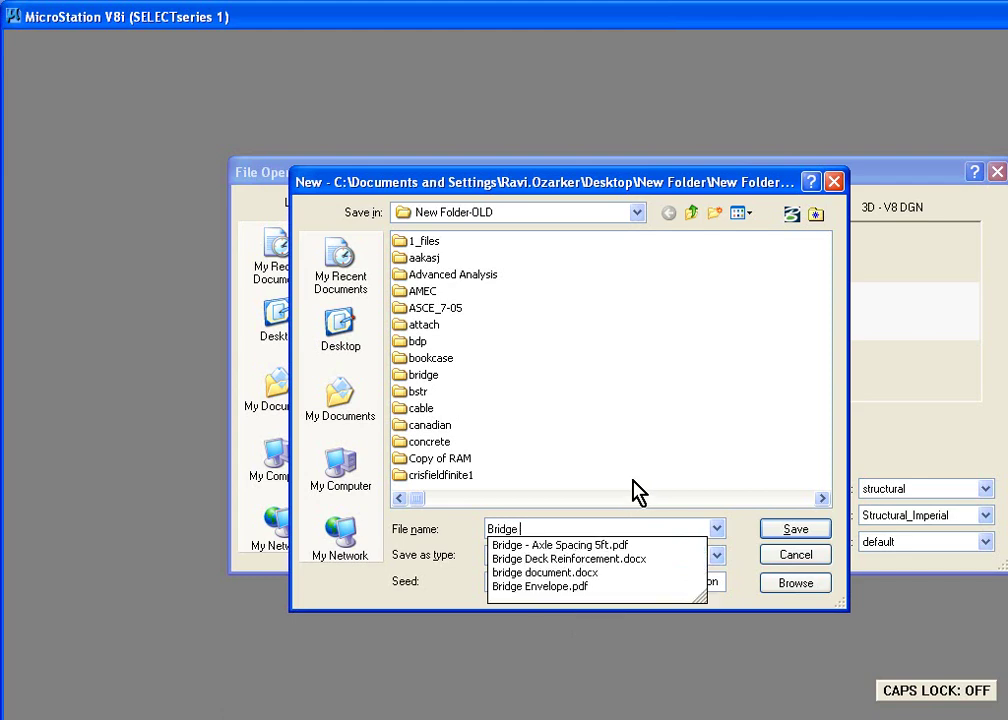
key("Caps_Lock")
type("M")
key("Caps_Lock")
type("odel")
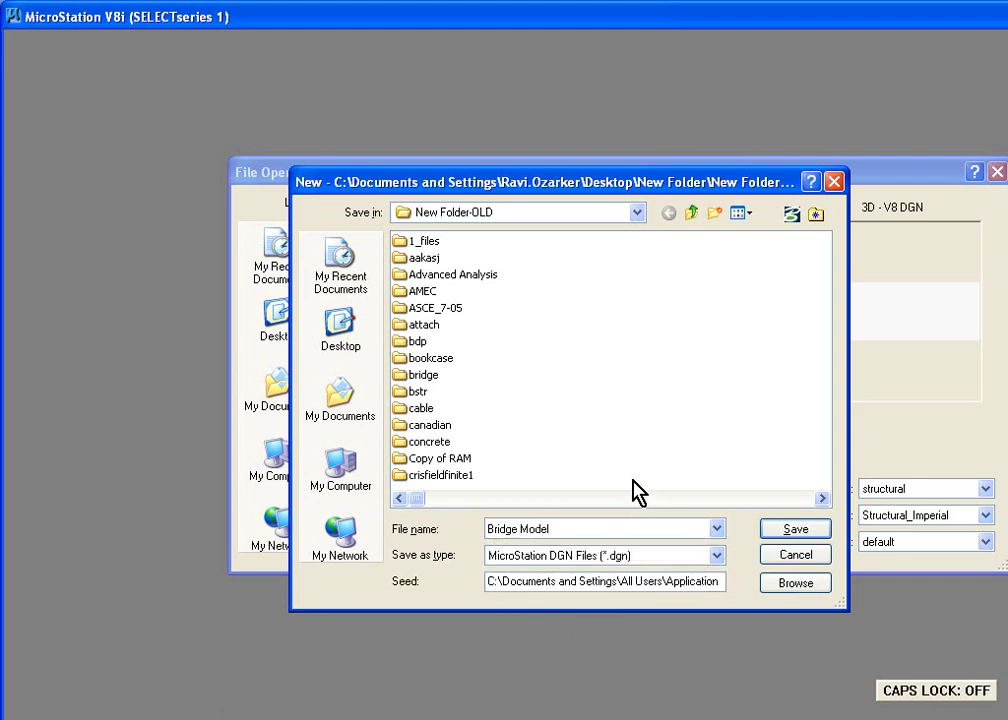
type(" 3")
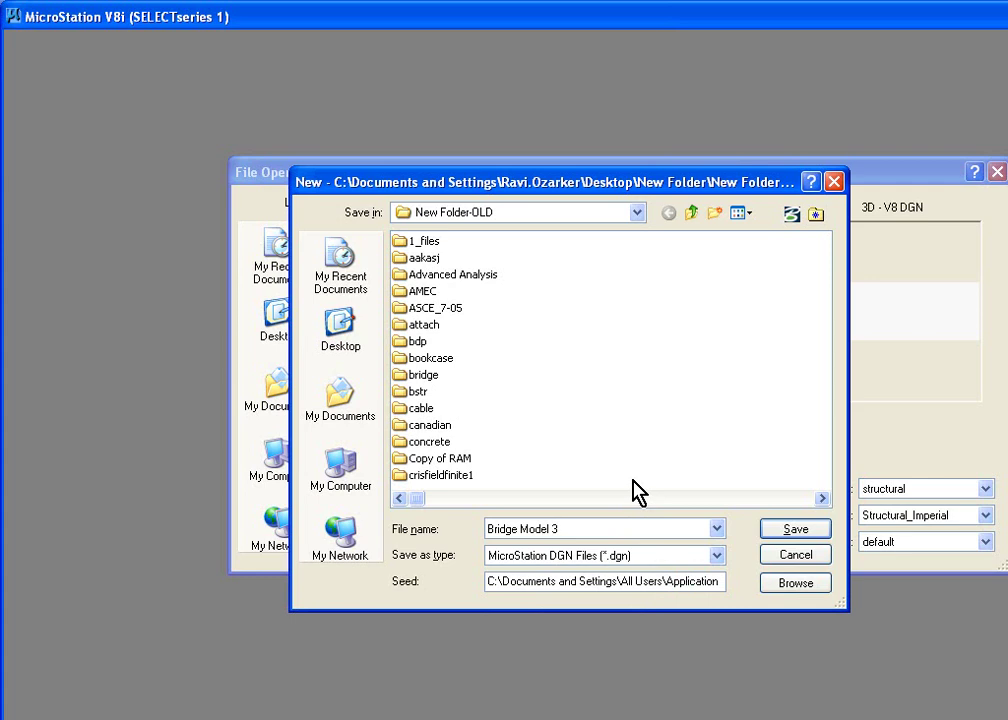
key("Return")
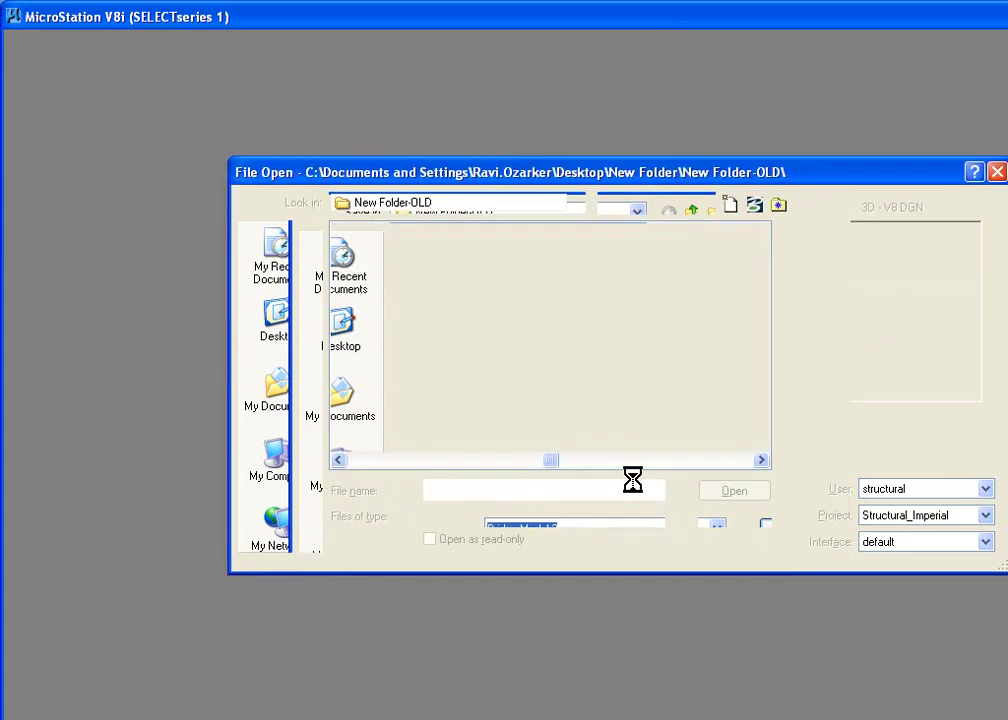
key("Return")
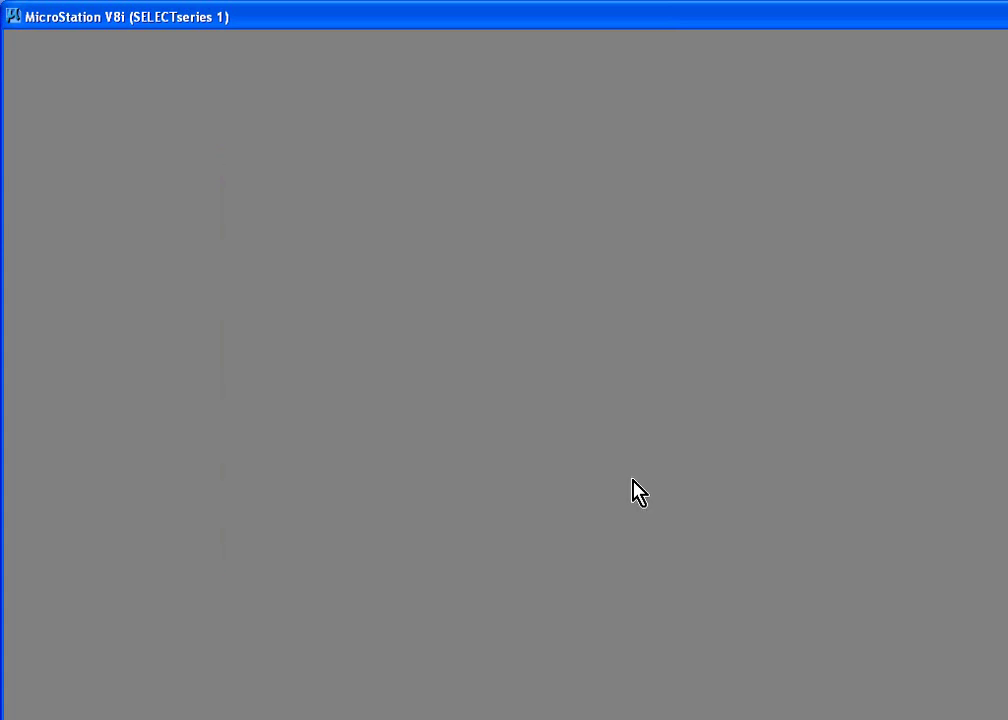
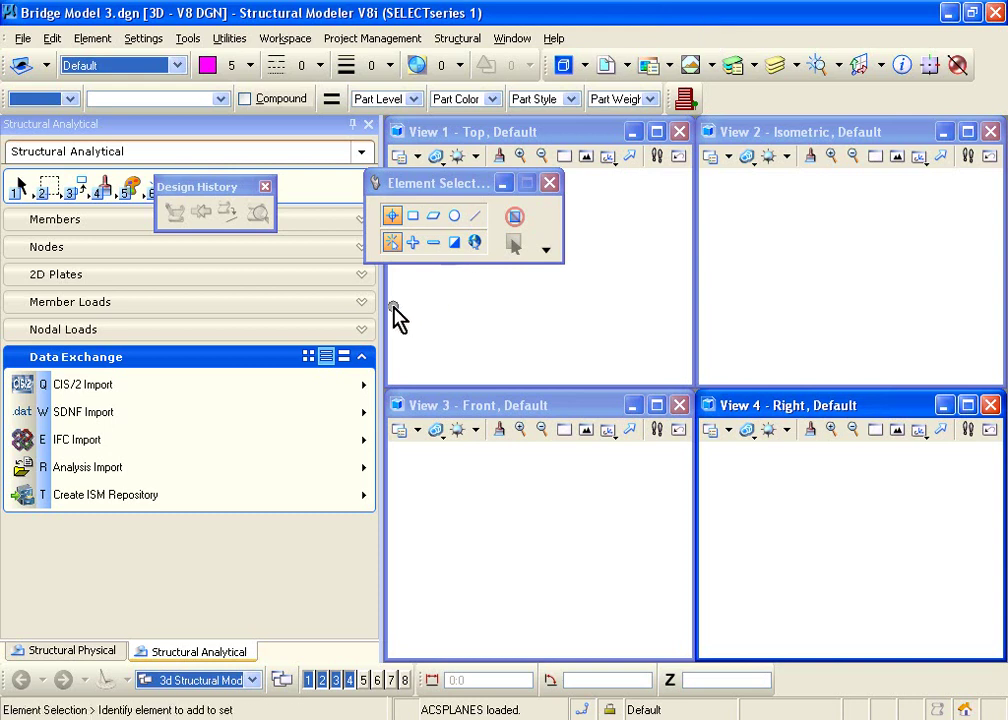
- Narrow the task area beside the views and show the Structural Physical tasks
left_click(384, 305)
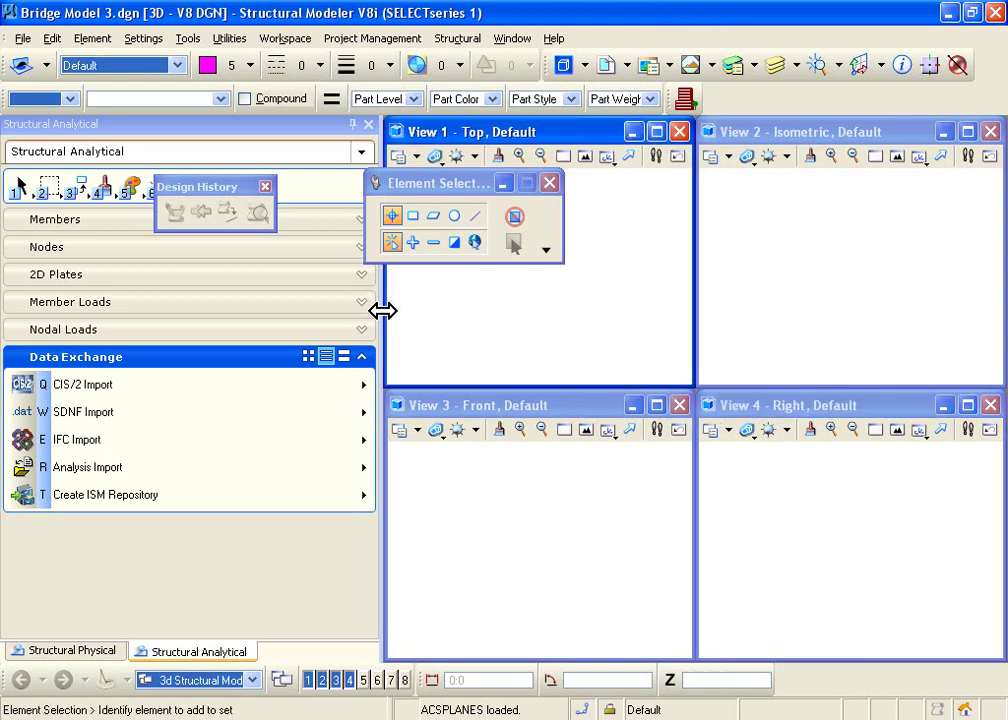
left_click_drag(378, 310, 208, 314)
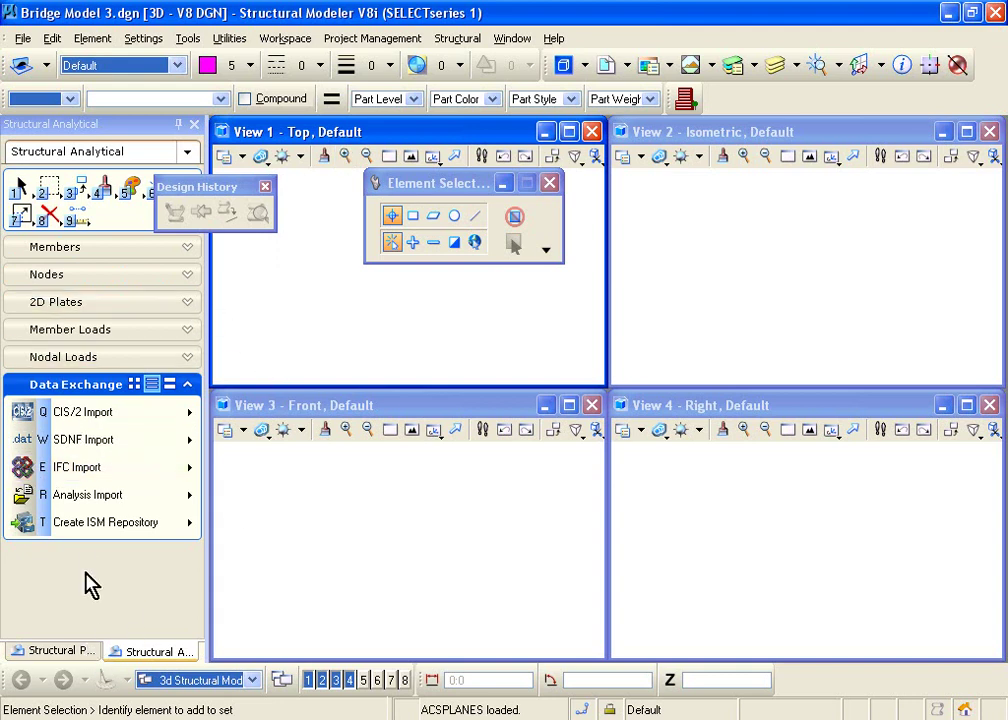
left_click(74, 651)
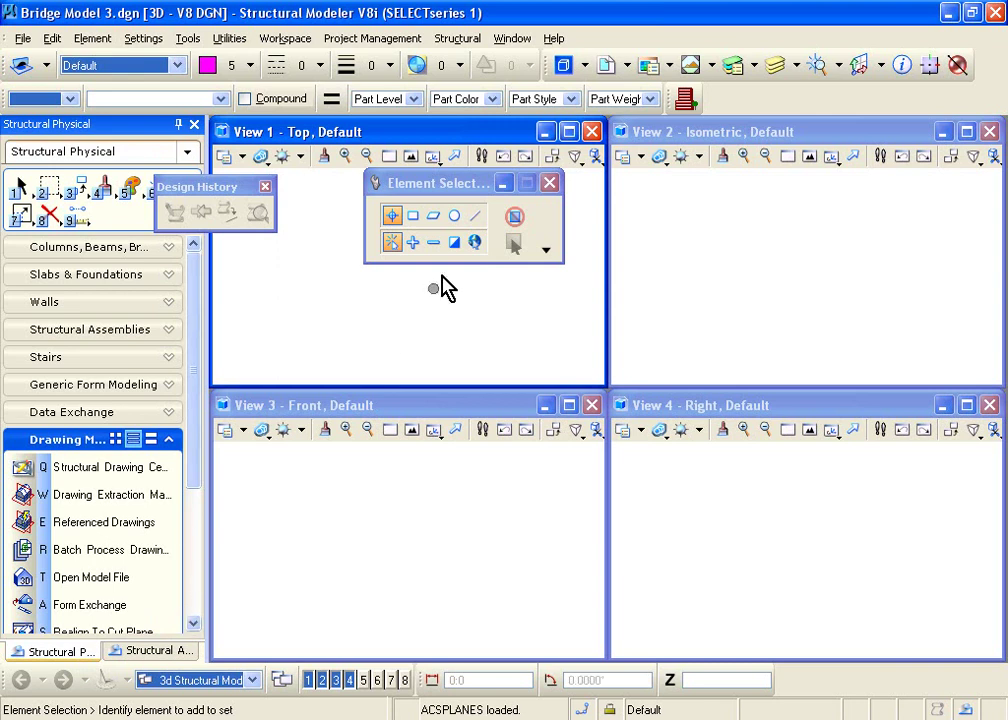
- Check the Analytical Features option and expand the column, beam and brace tools
left_click(476, 42)
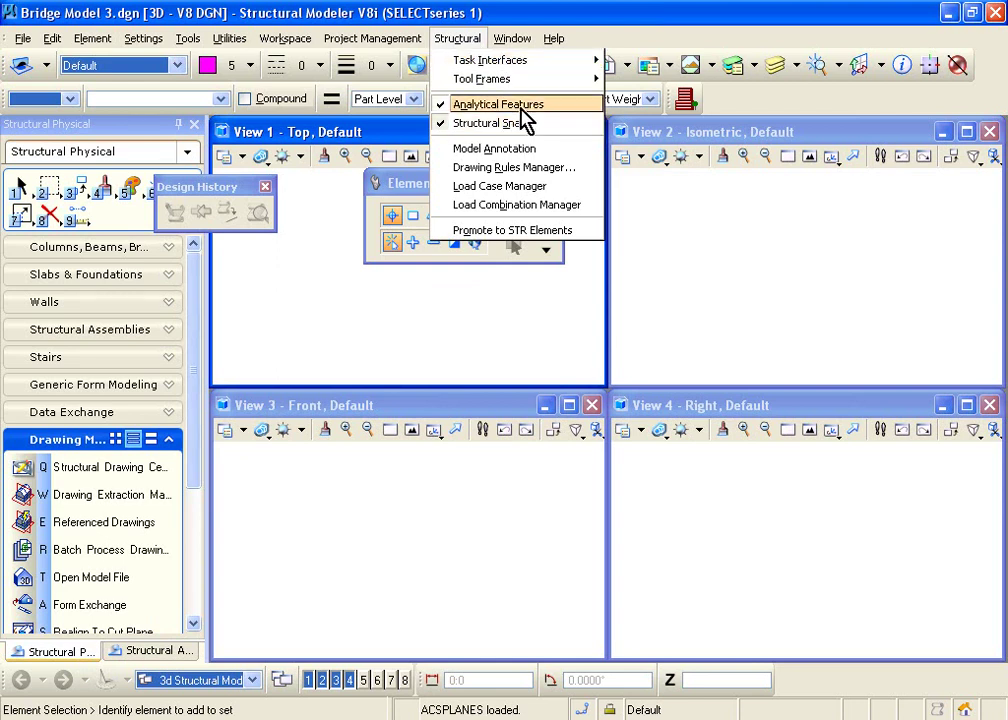
left_click(503, 12)
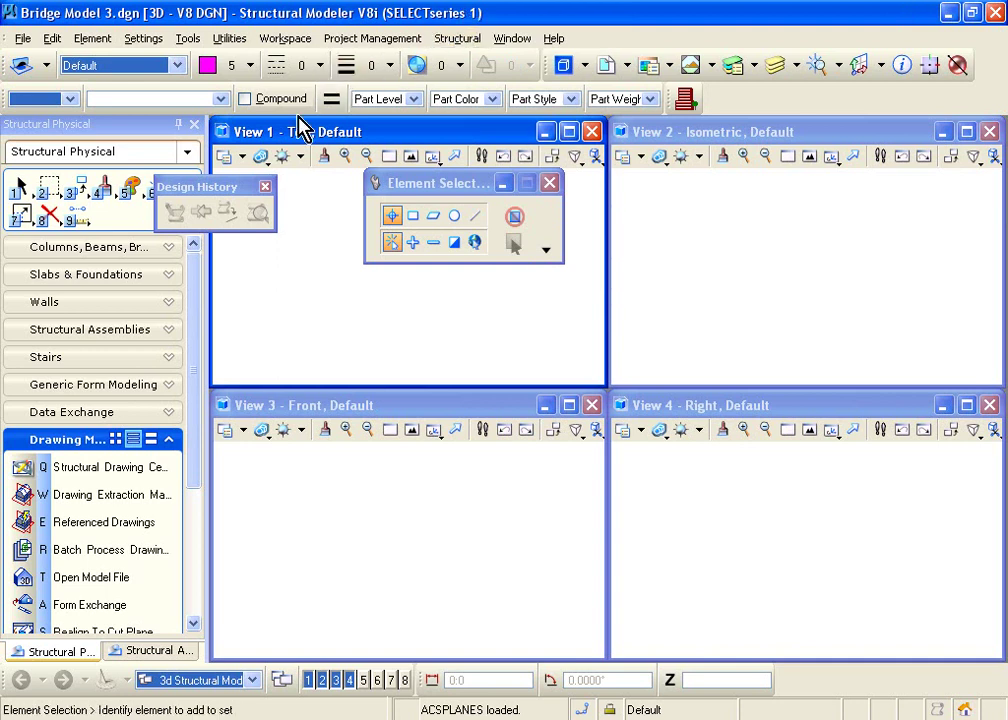
left_click(130, 250)
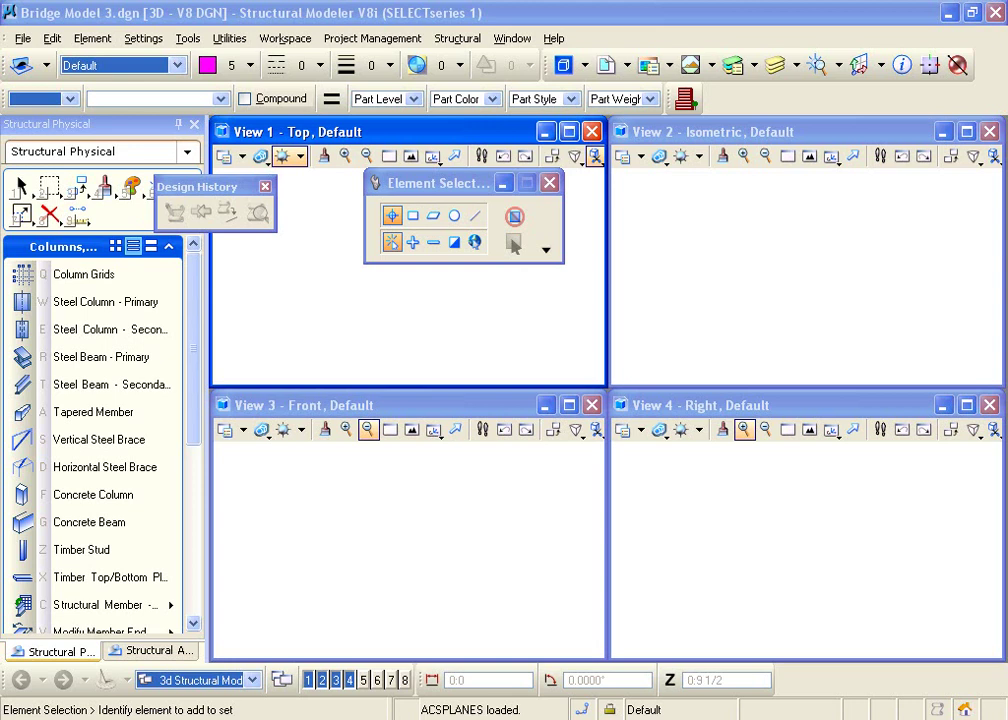
key("super")
left_click(265, 202)
left_click(856, 102)
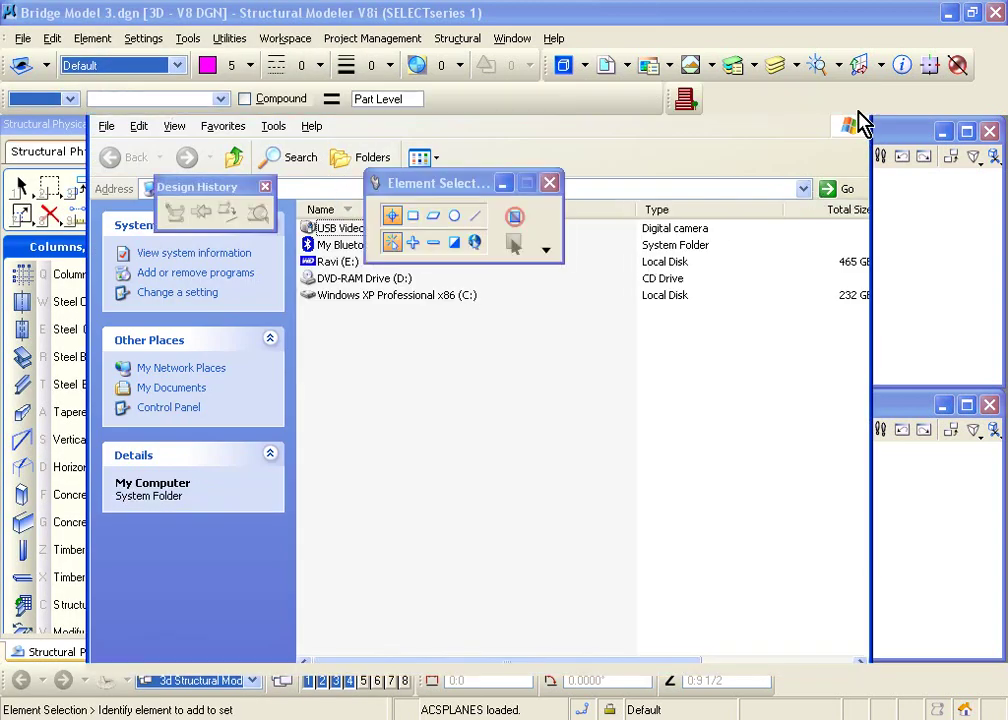
- Switch to Windows Explorer and open C:\Documents and Settings\All Users\Application Data\Bentley\MicroStation V8i (SELECTseries 1)
key("super+e")
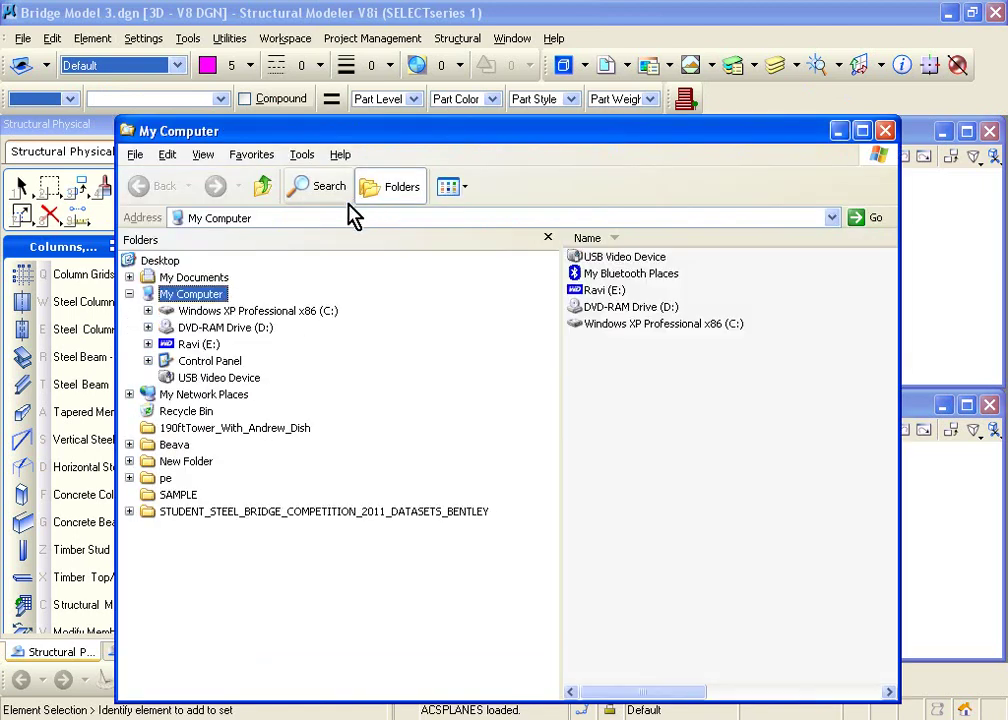
type("C:\\Documents and Settings\\All Users\\Application Data\\Bentley\\MicroStation V8i (SELECTseries")
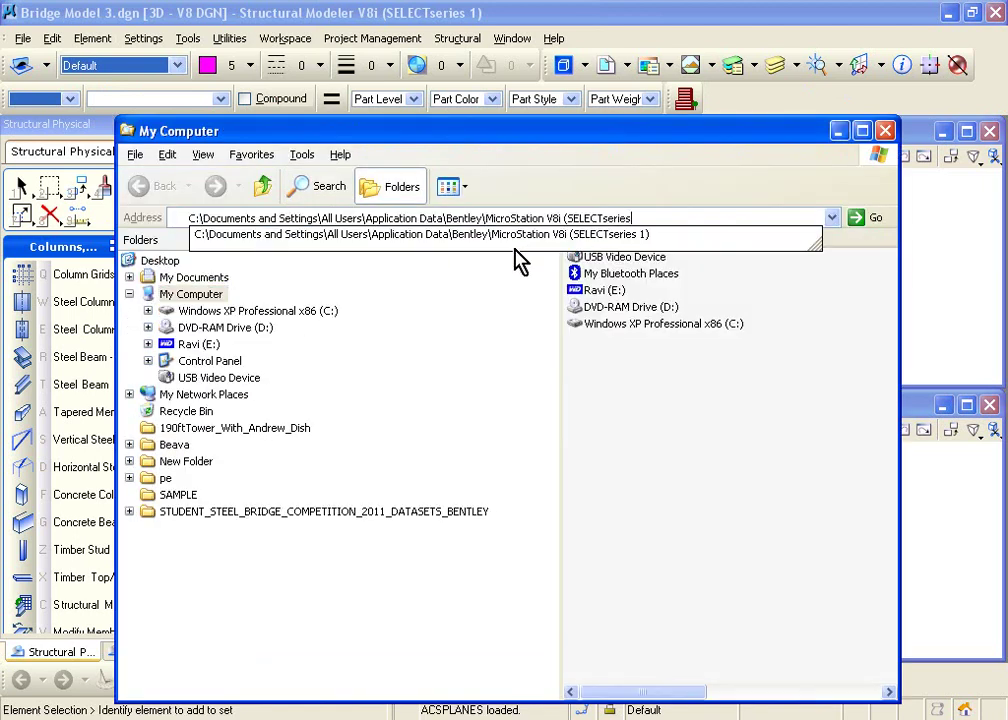
key("Down")
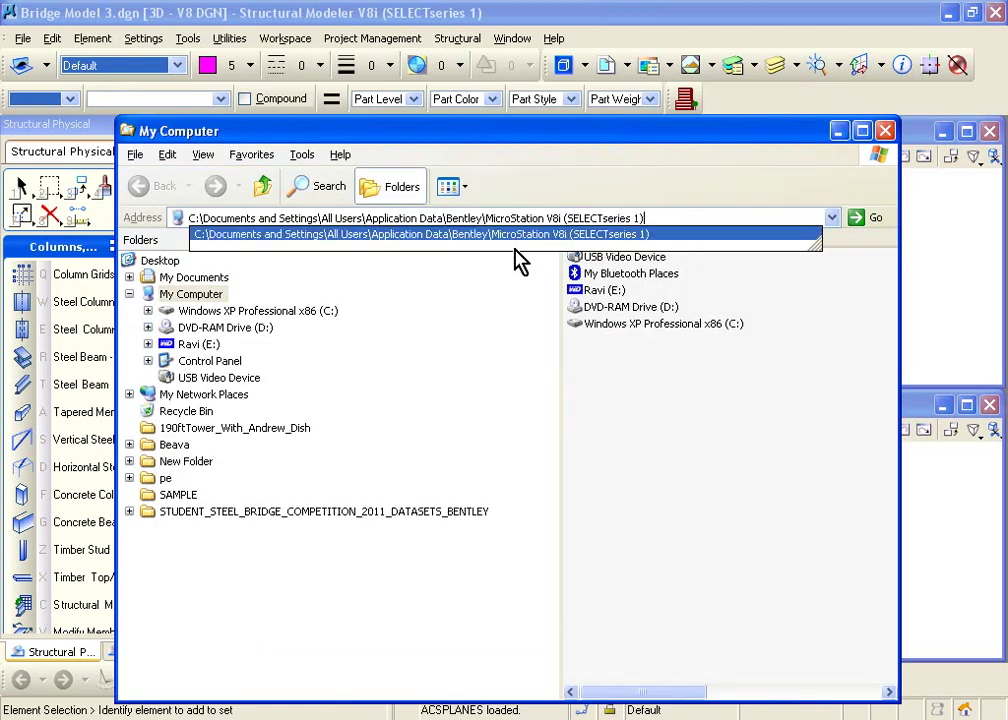
key("Return")
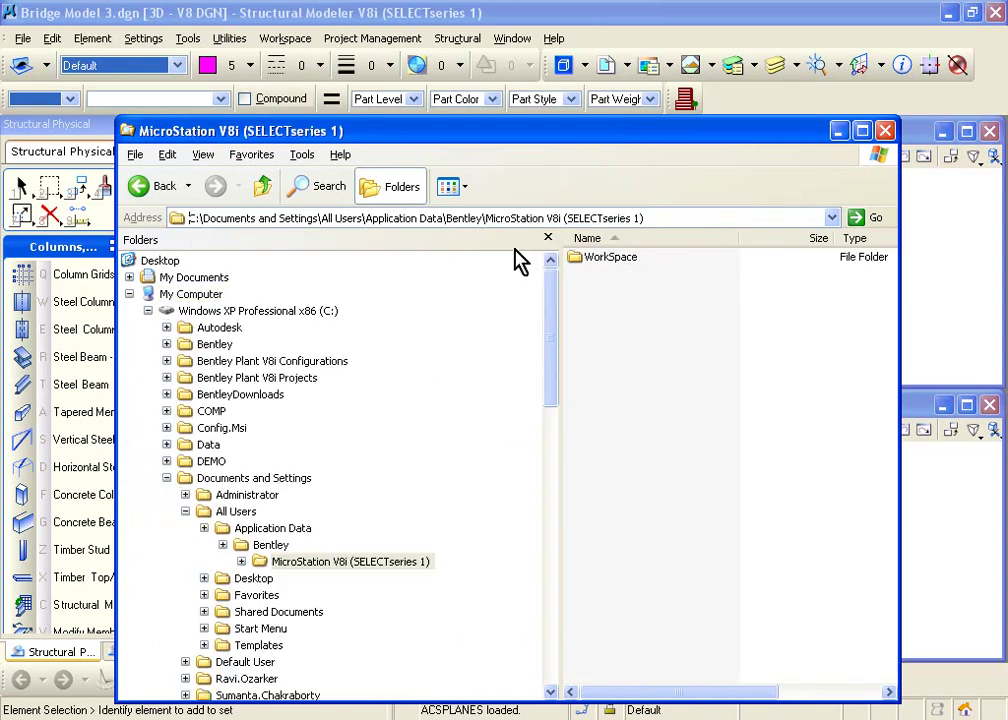
- Browse through WorkSpace, TriForma and tf_imperial to the data folder
double_click(588, 258)
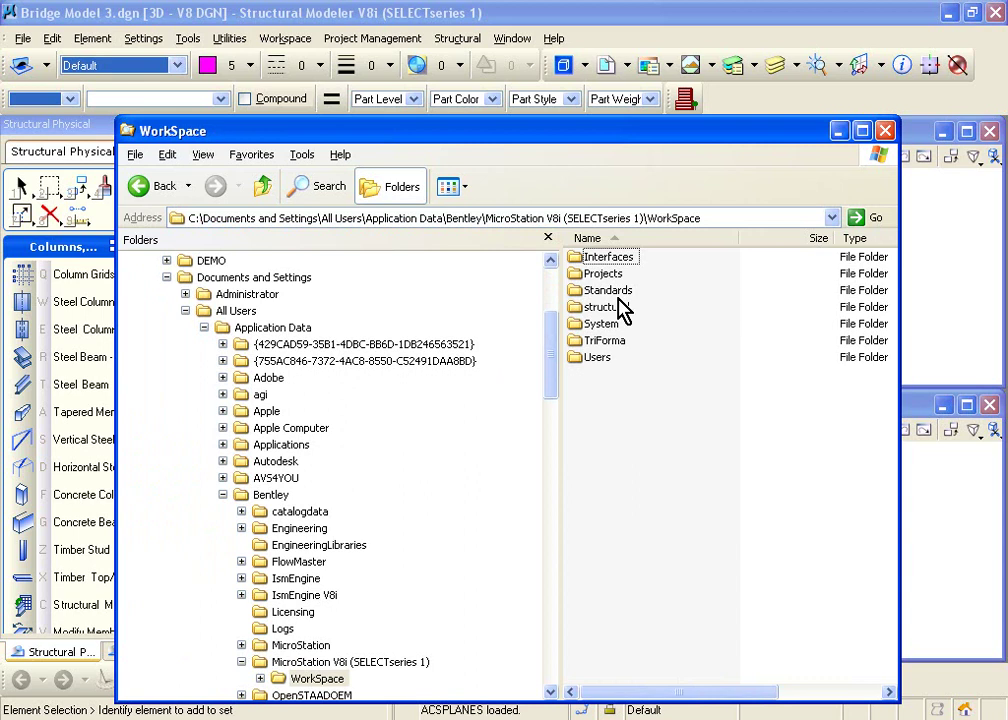
left_click(619, 342)
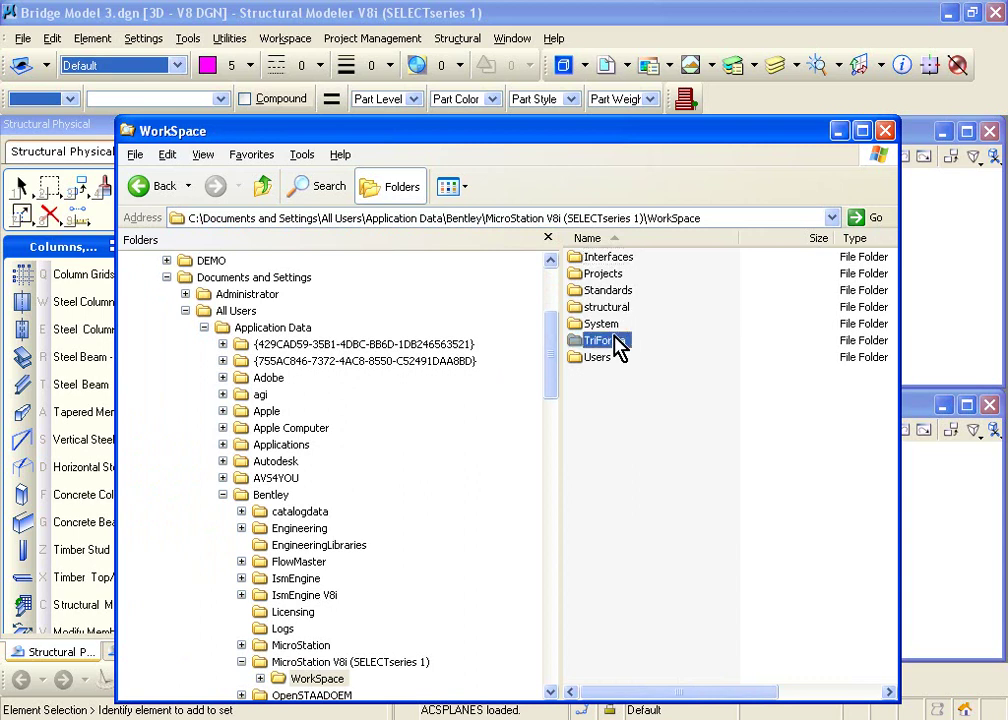
double_click(619, 342)
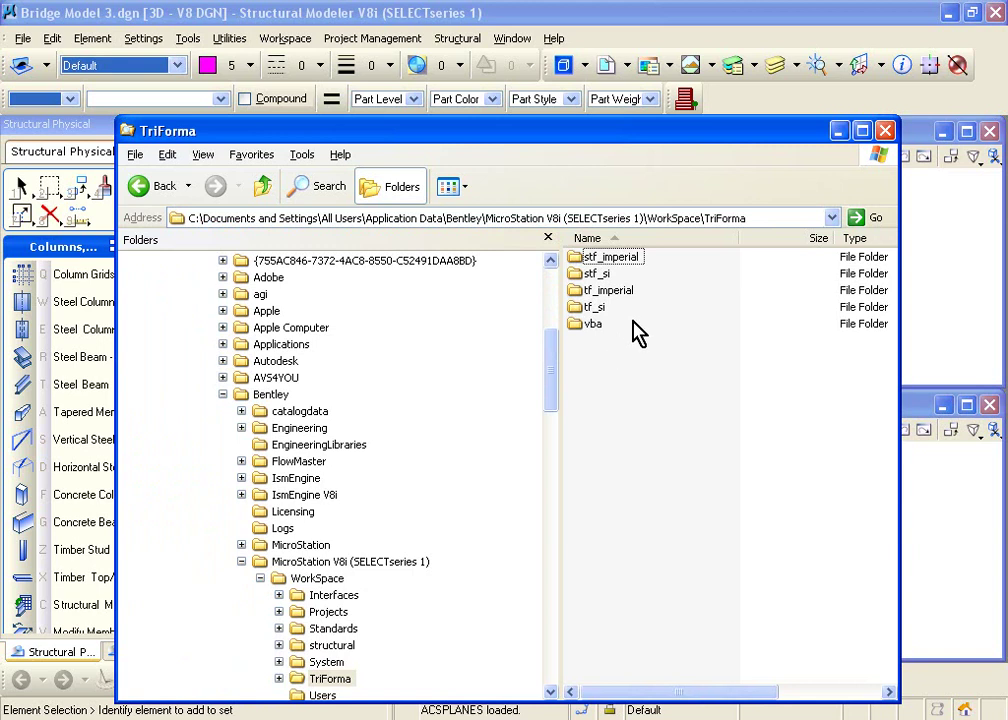
double_click(610, 291)
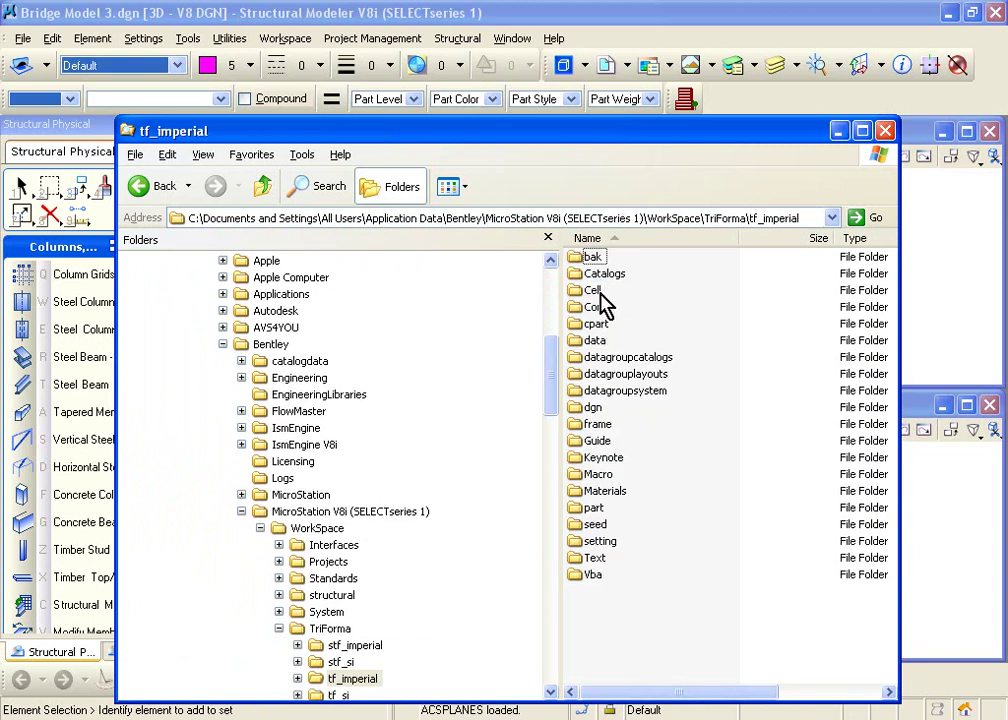
double_click(602, 341)
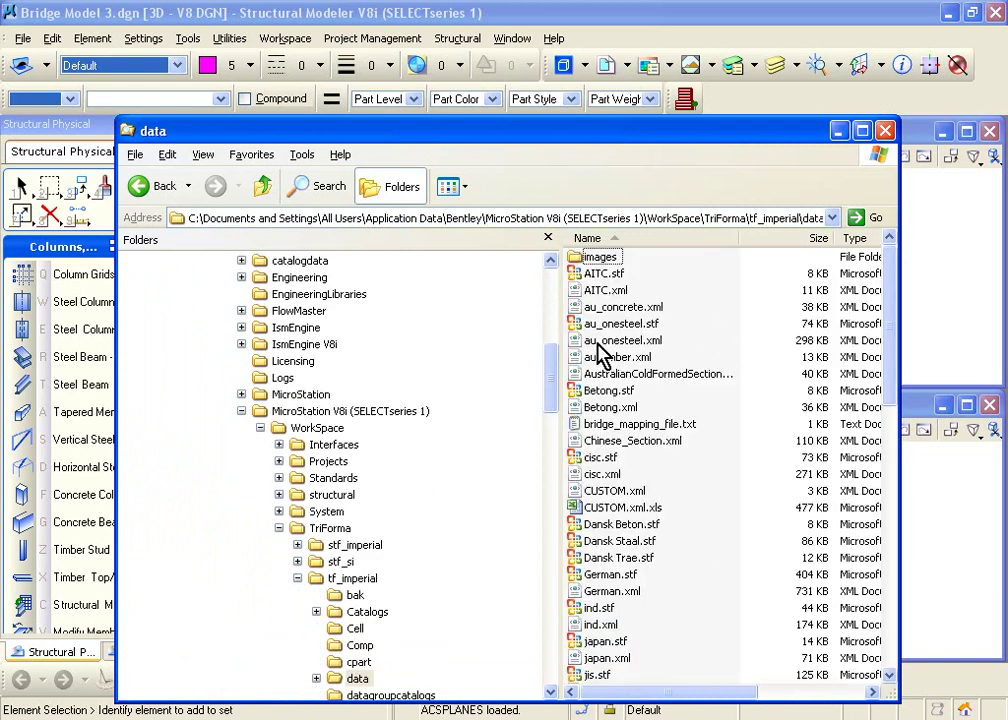
- Examine the data folder's path and its section table files, from AITC through to the StructuralShapesTemplate workbooks
left_click(651, 217)
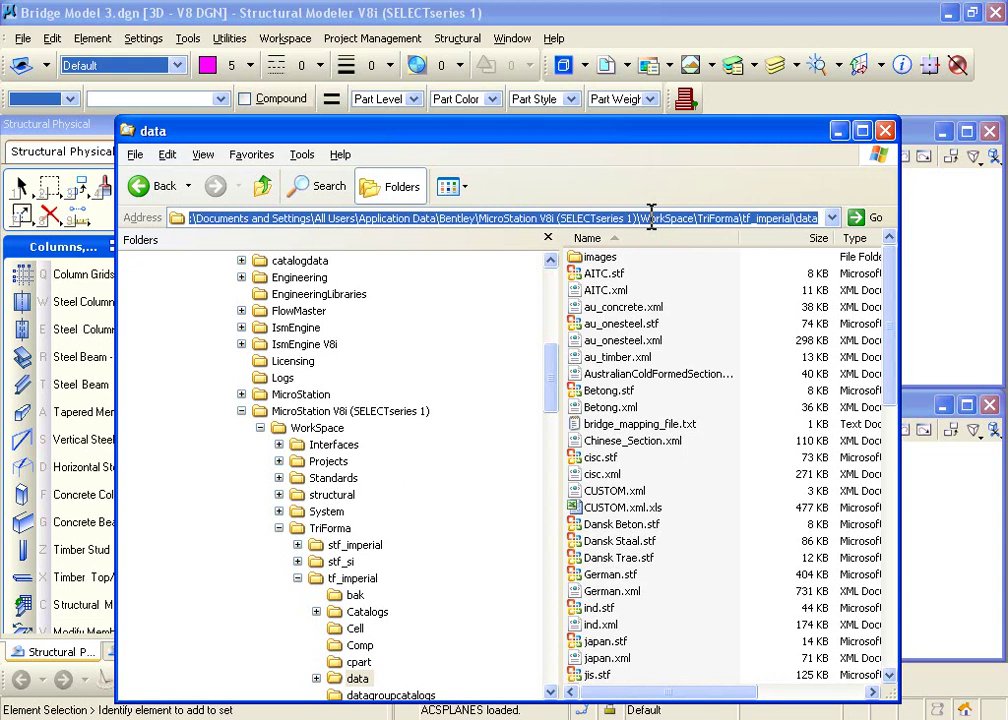
left_click(637, 357)
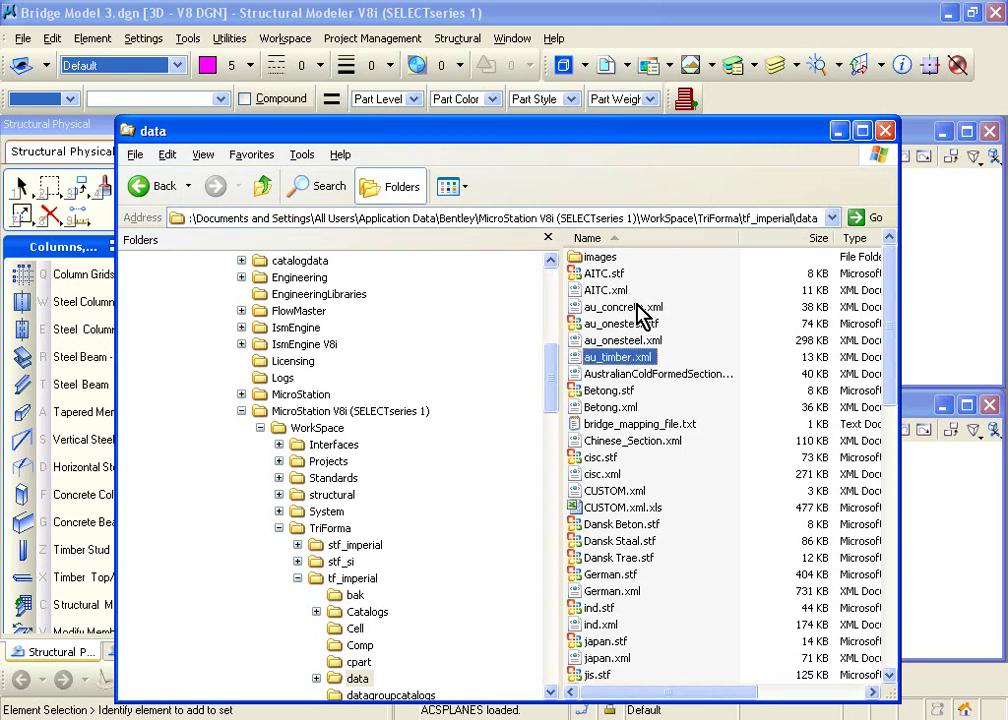
left_click(598, 292)
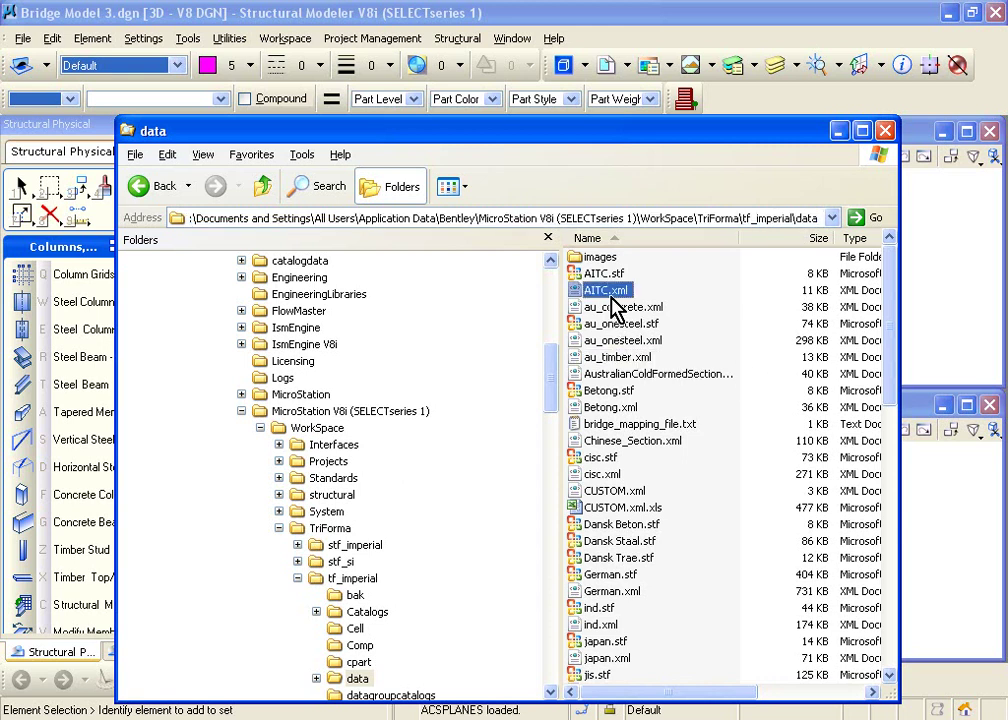
left_click(628, 359)
left_click(630, 376)
scroll(632, 470, "down", 1)
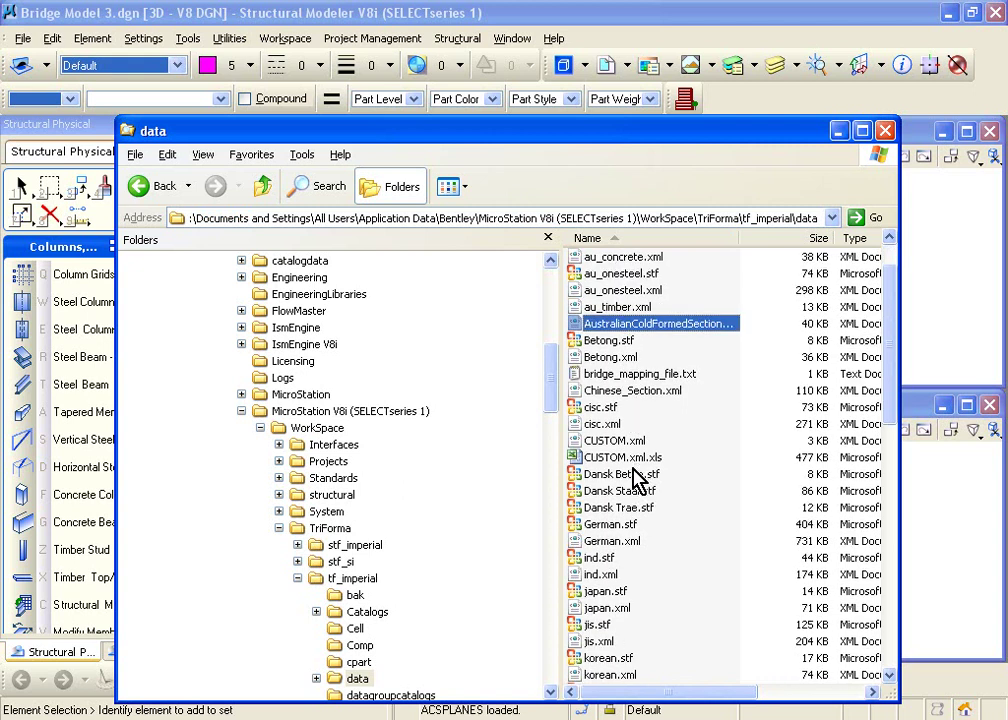
scroll(635, 465, "down", 1)
scroll(636, 495, "down", 1)
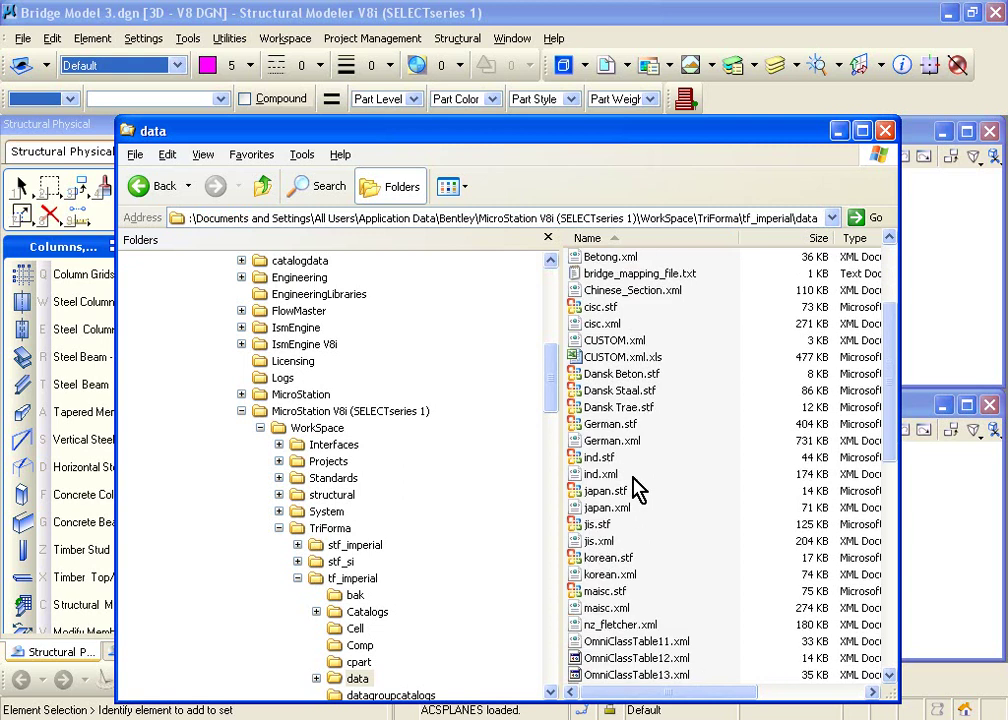
scroll(637, 506, "down", 7)
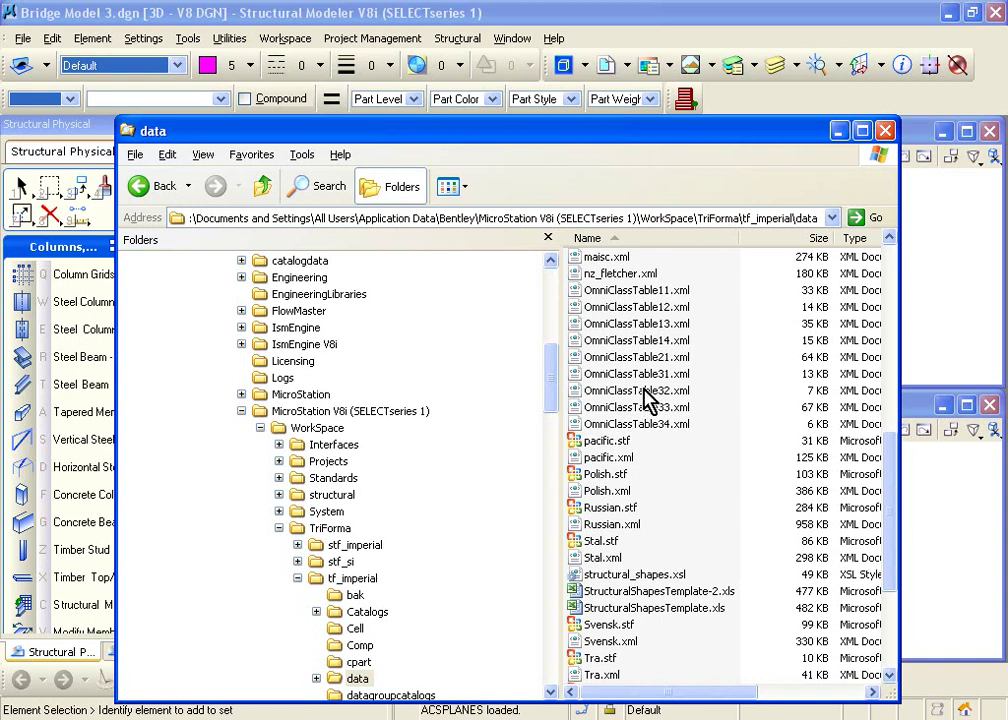
- Open StructuralShapesTemplate-2.xls in Excel and highlight the three HSS section rows on the Rectangular Hollows sheet
left_click(672, 593)
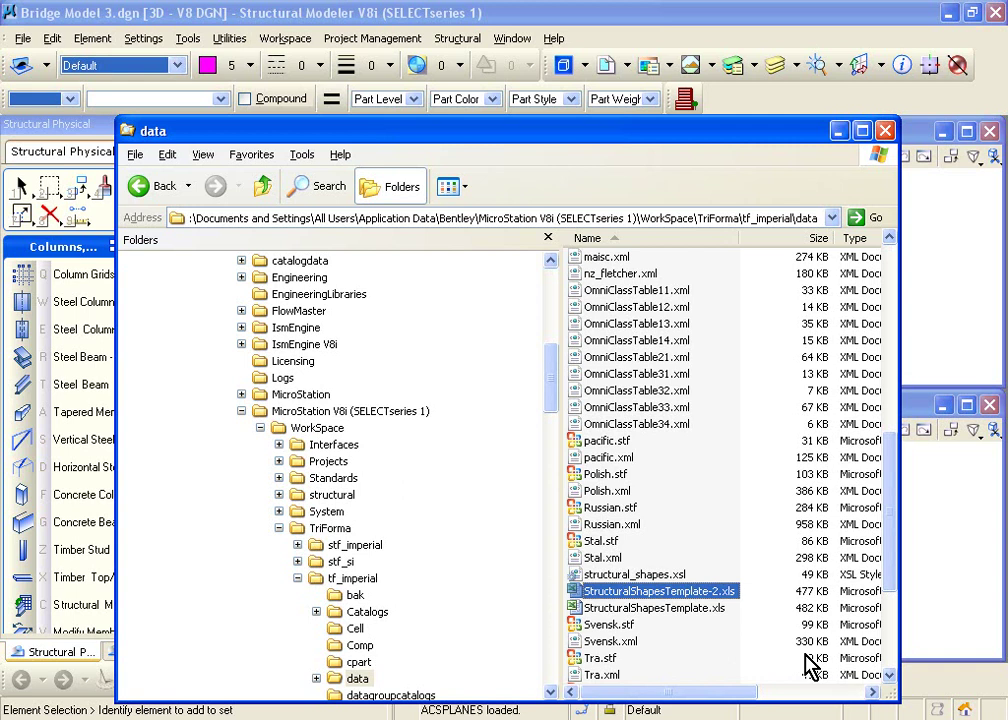
double_click(714, 594)
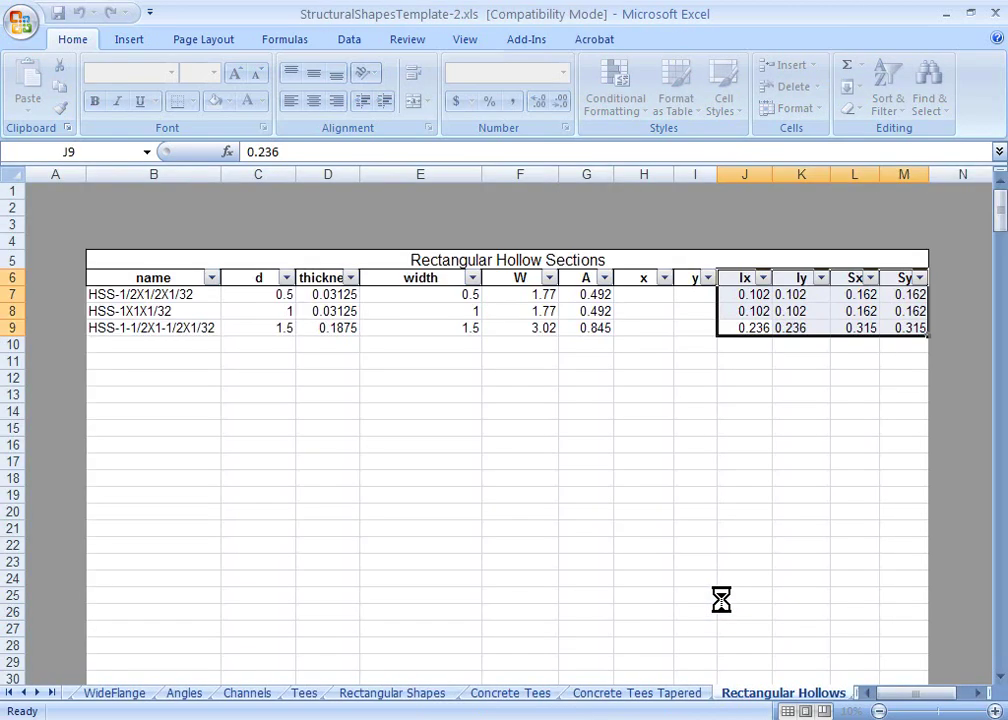
left_click(789, 697)
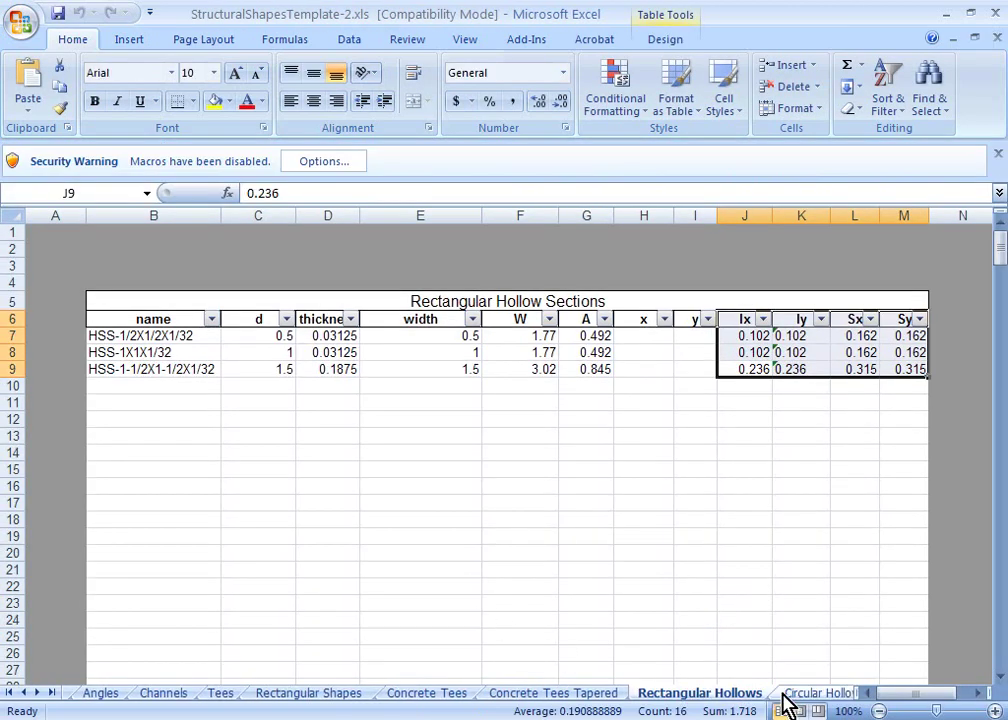
left_click_drag(178, 333, 795, 369)
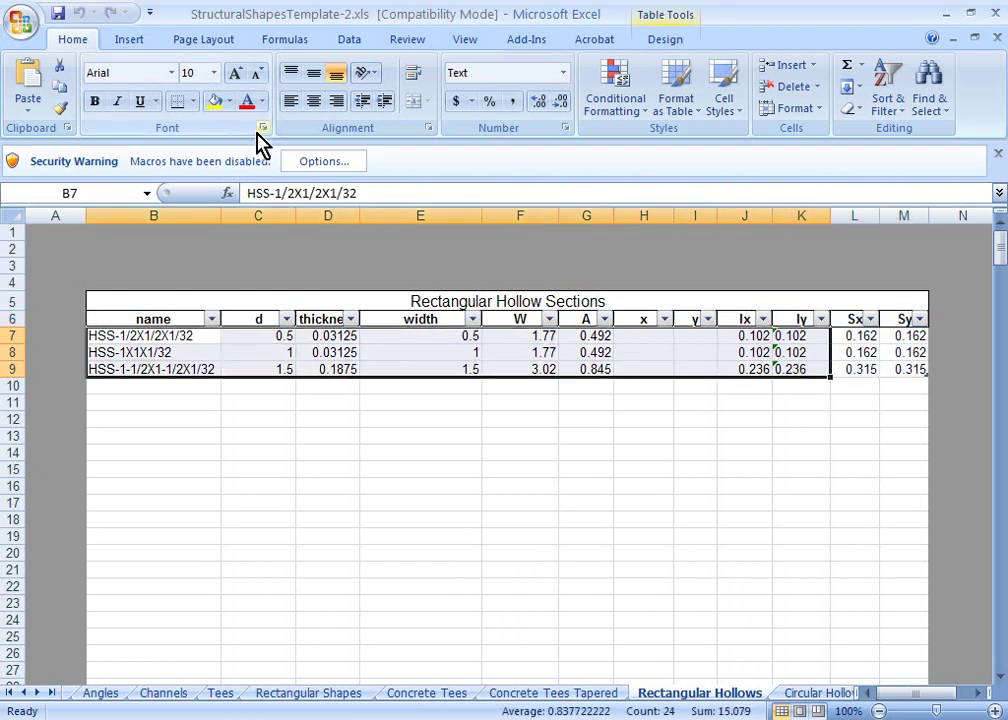
- Enable the disabled macros for the workbook and clear the row selection on the Rectangular Hollows sheet
left_click(326, 163)
left_click(360, 403)
left_click(612, 551)
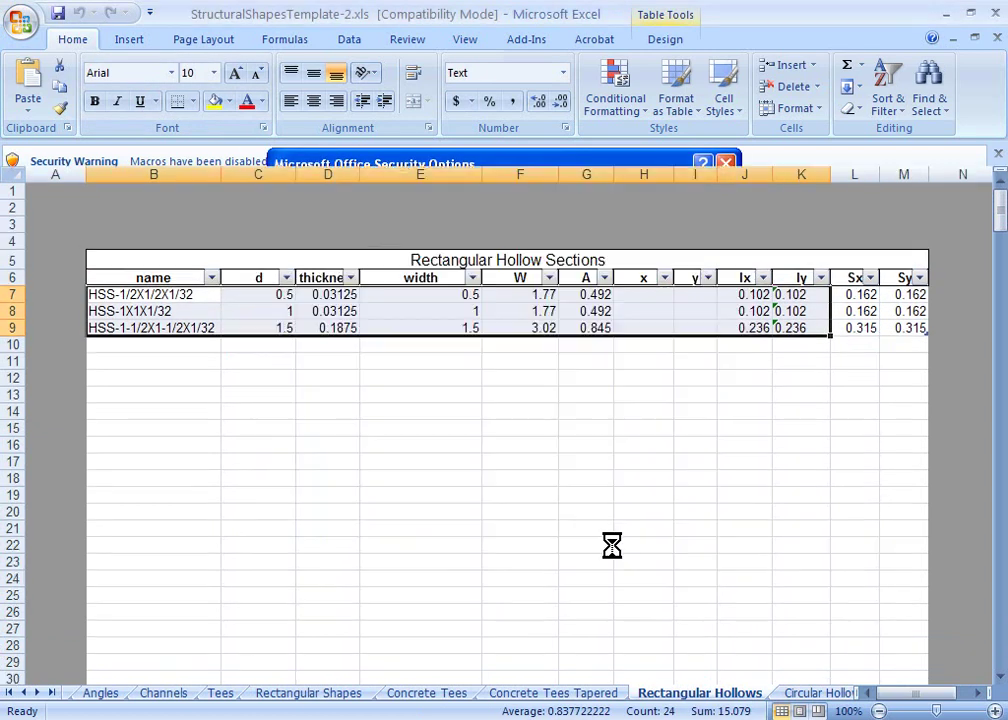
left_click(722, 428)
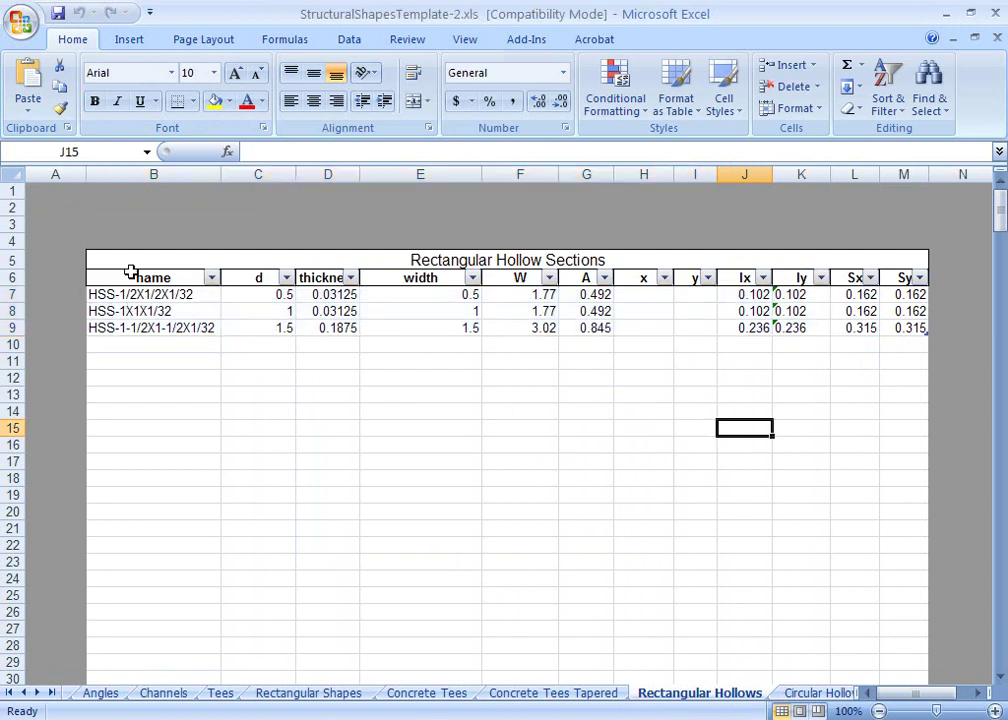
- Save the workbook as XML Data named custom1.xml in the data folder, accepting the loss of worksheet features, and close Excel
key("F12")
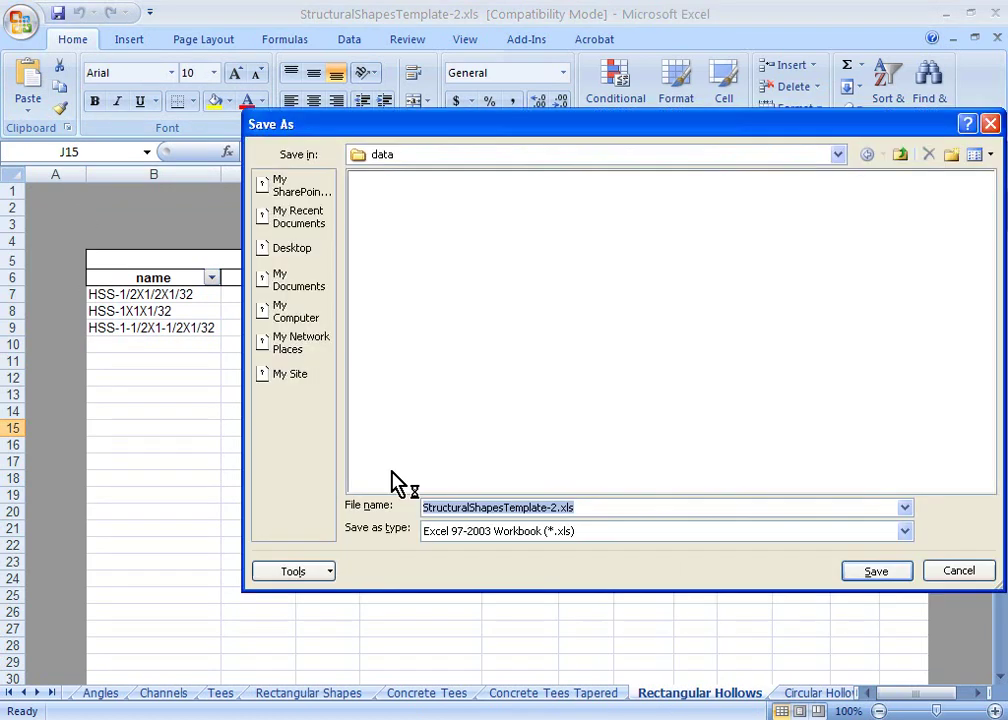
left_click(583, 531)
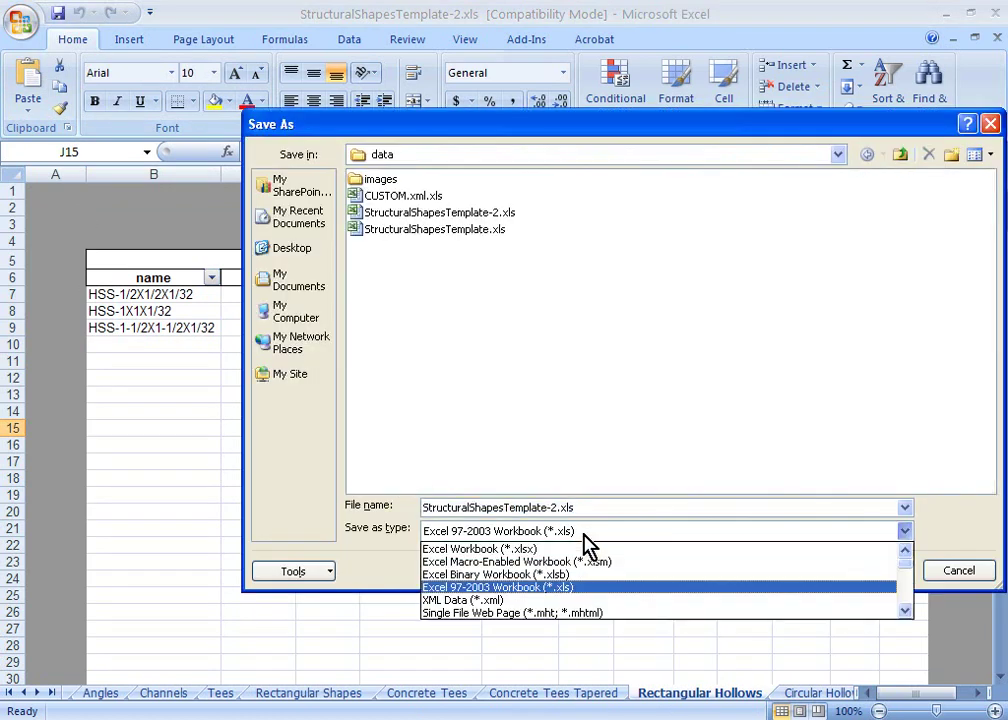
left_click(578, 600)
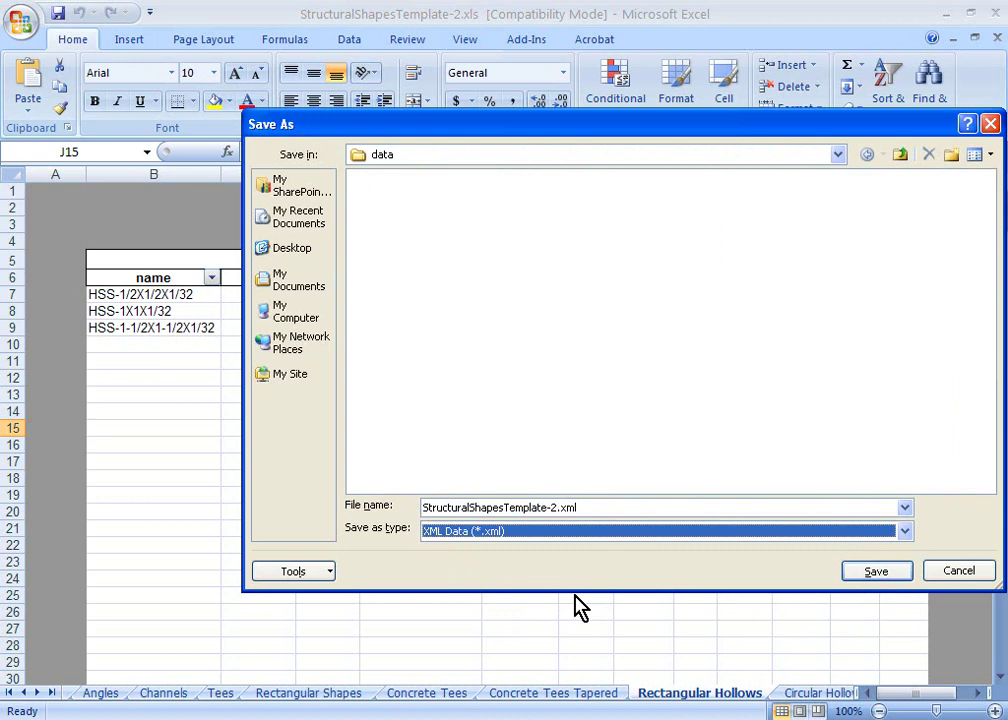
left_click(540, 508)
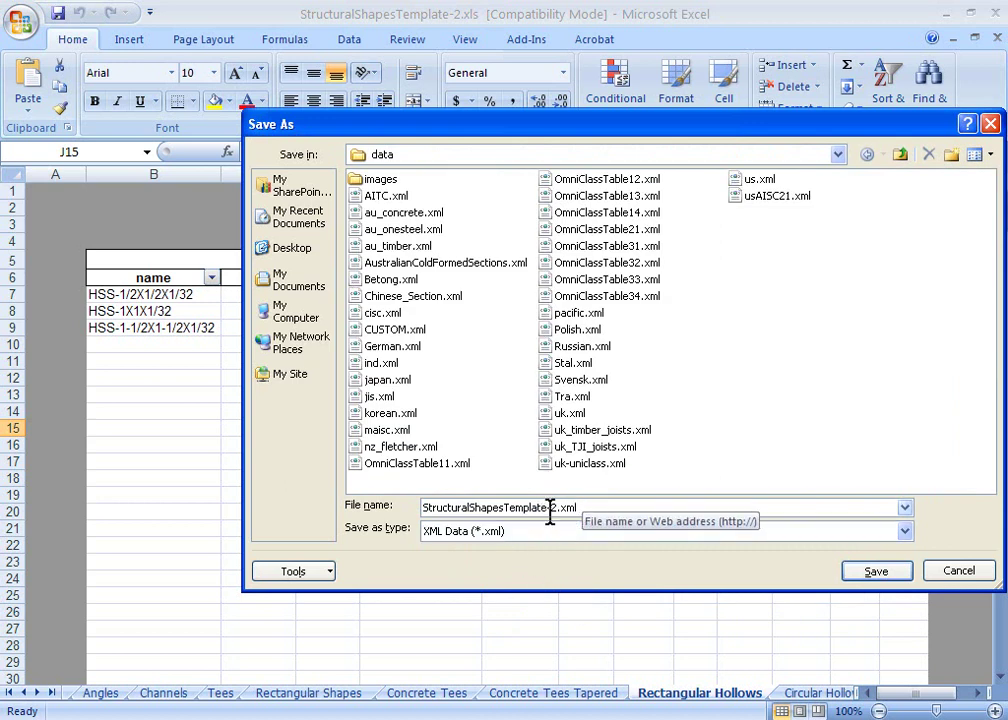
left_click_drag(557, 510, 286, 475)
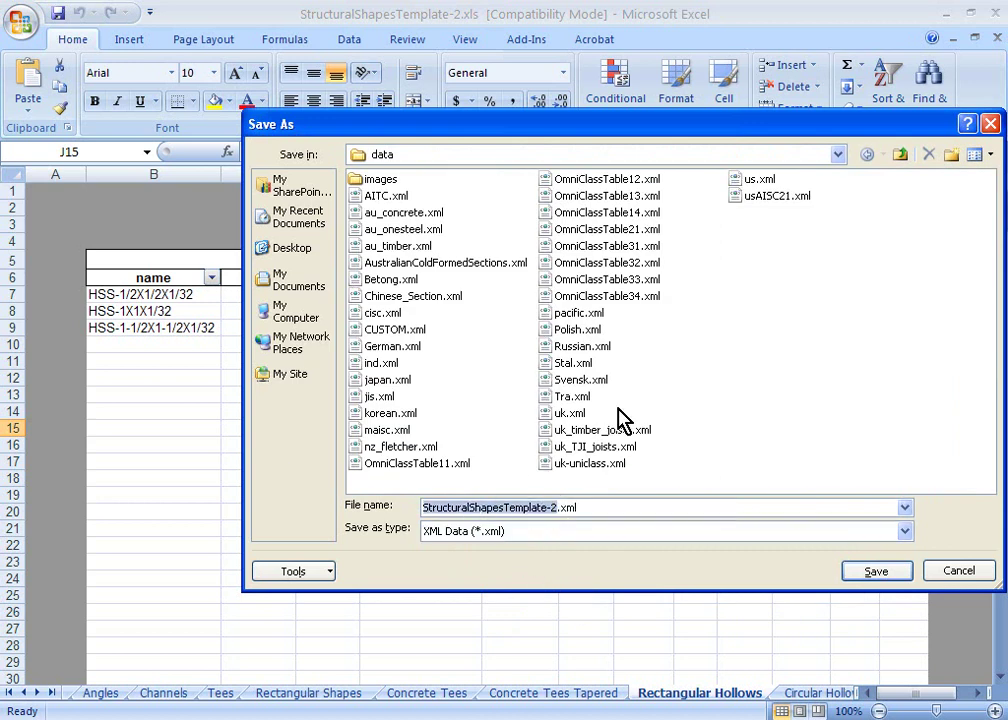
type("custom1")
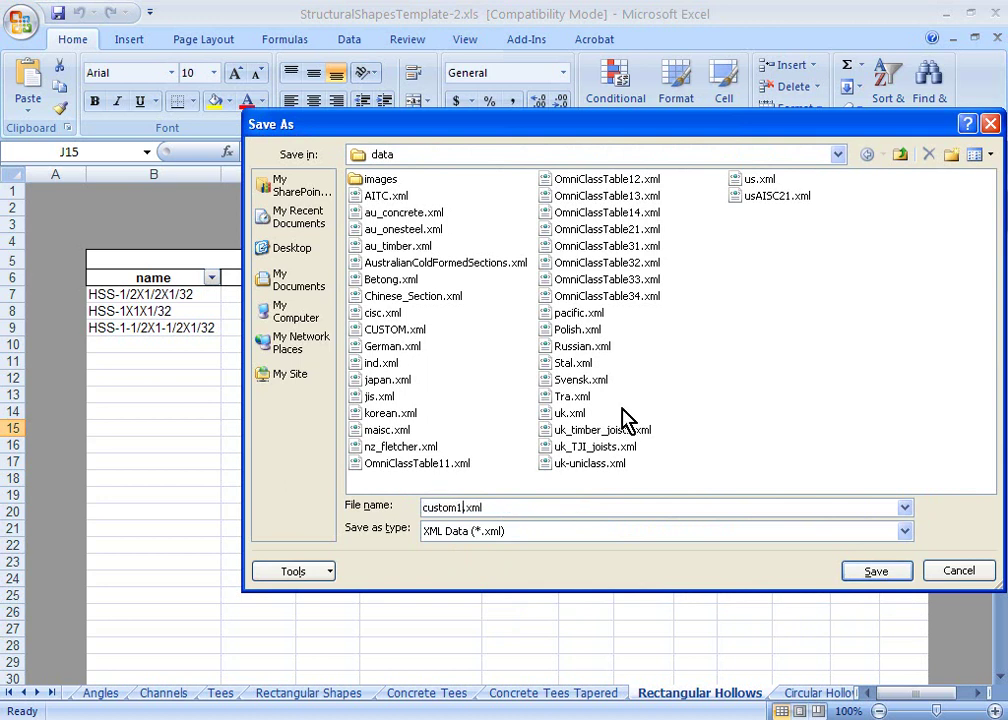
left_click(884, 574)
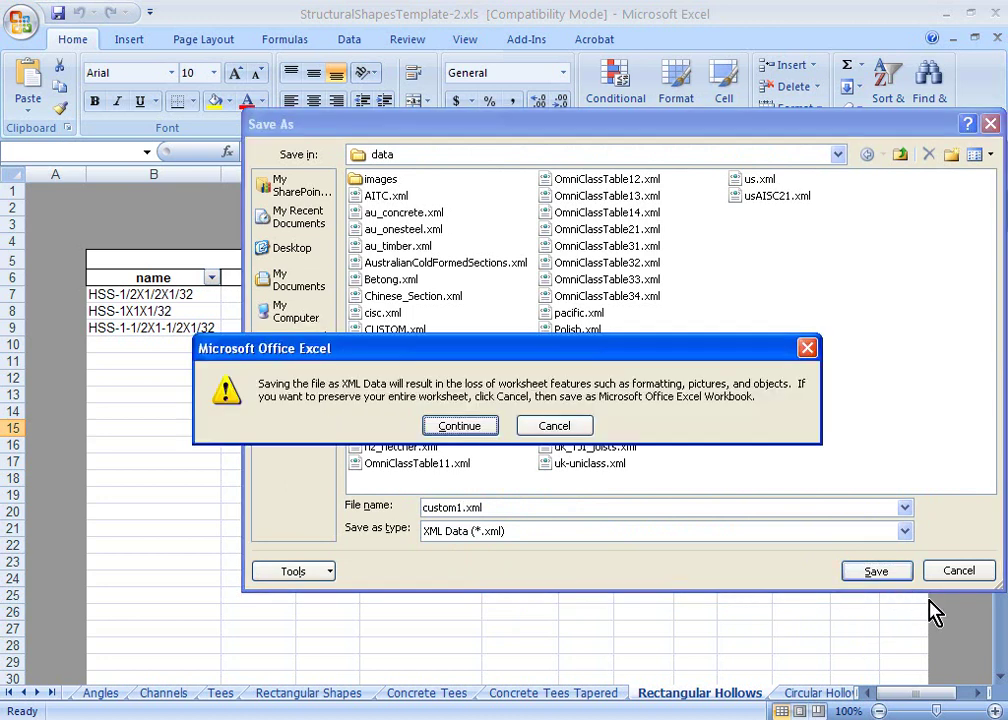
left_click(460, 427)
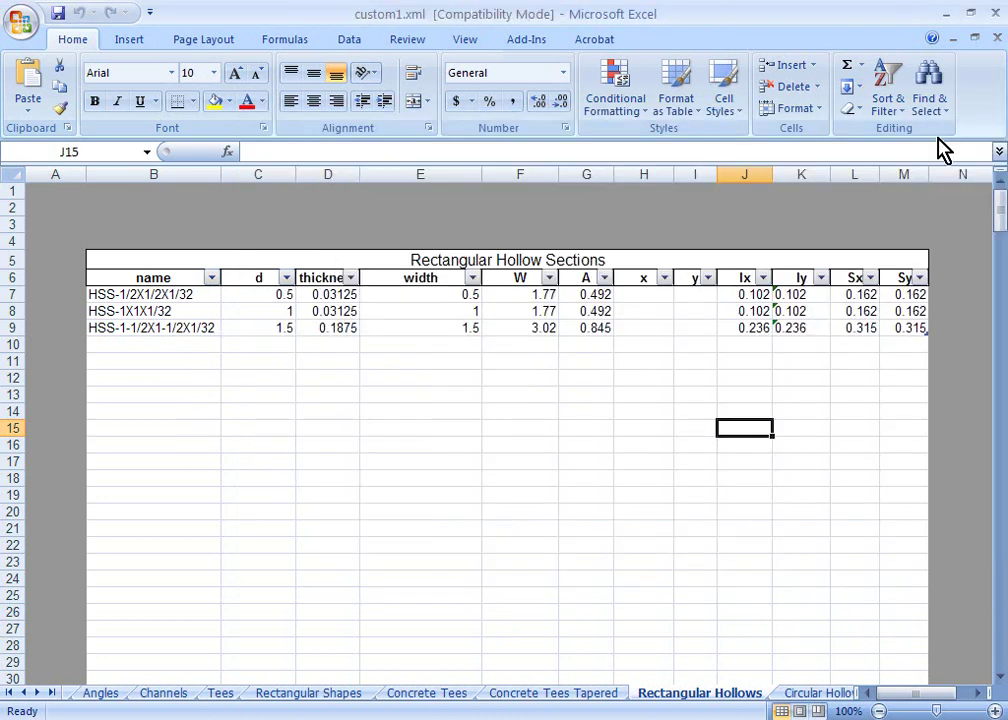
left_click(997, 12)
left_click(505, 426)
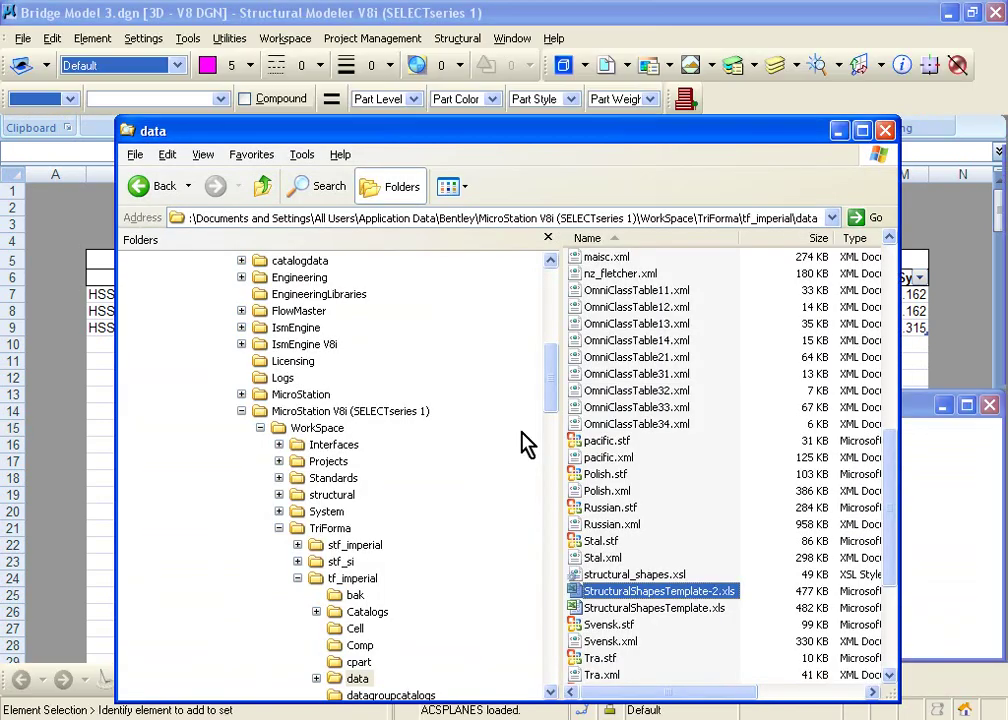
- Locate custom1.xml in the data folder with the files sorted by name and select it
left_click(621, 307)
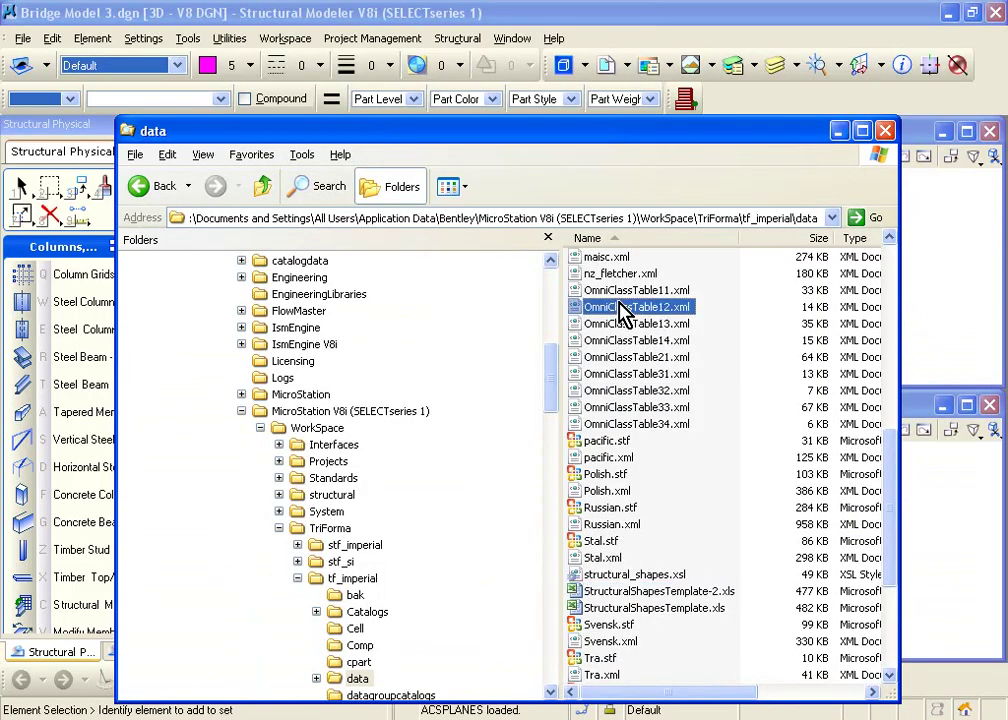
left_click(594, 238)
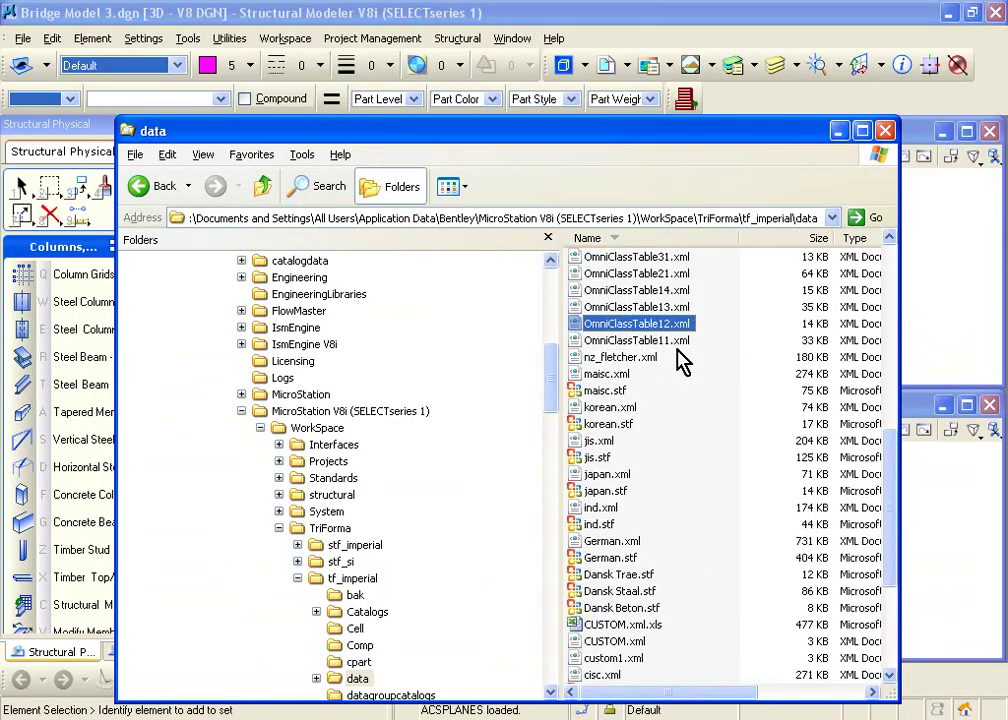
left_click(645, 238)
type("cu")
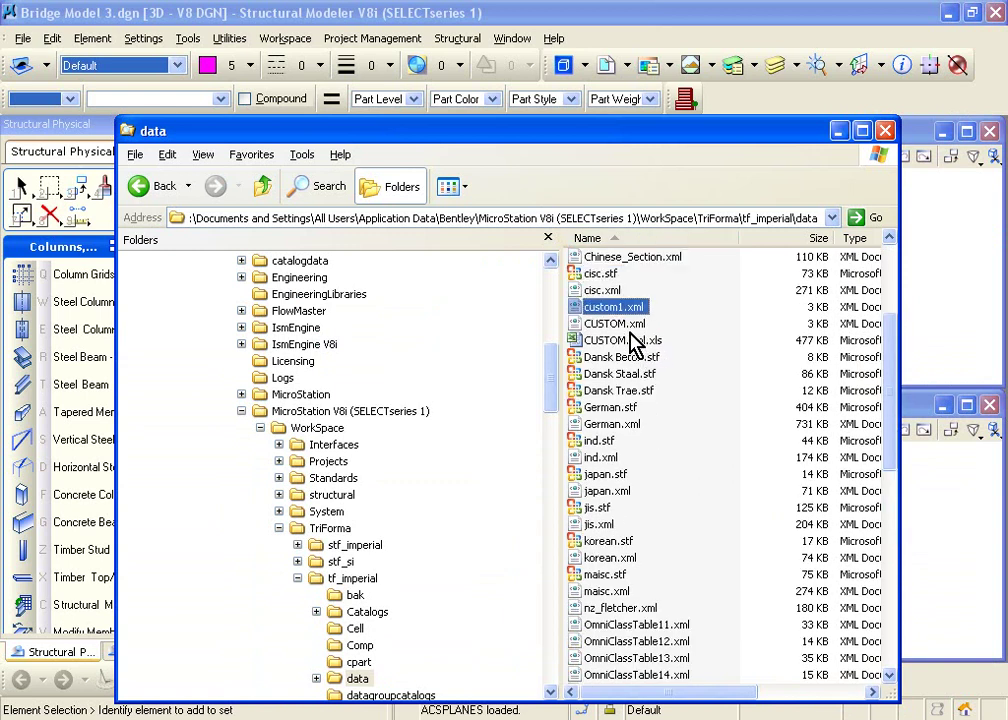
left_click(632, 324)
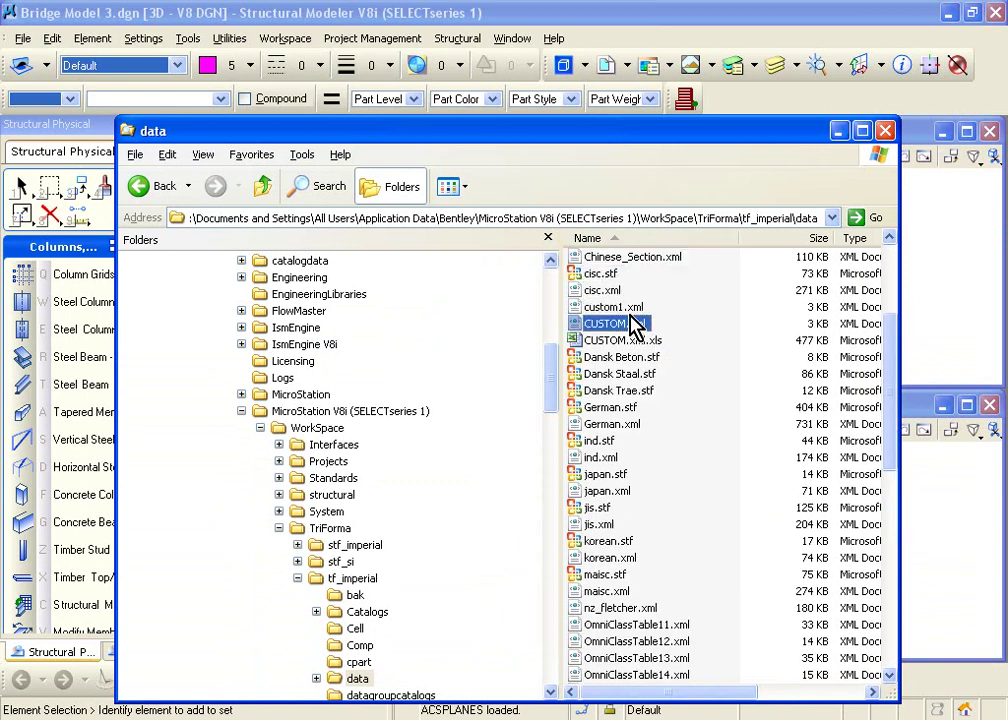
key("Up")
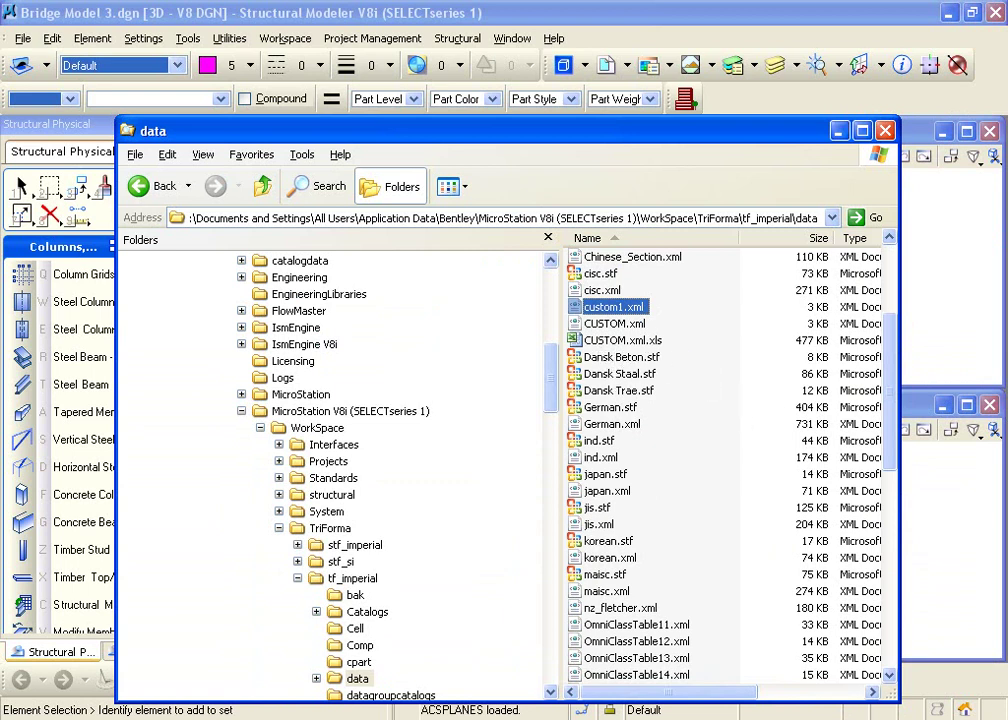
- Switch to Structural Modeler, start placing a primary steel column and open the Structural Sections browser for its standard section
scroll(727, 465, "down", 2)
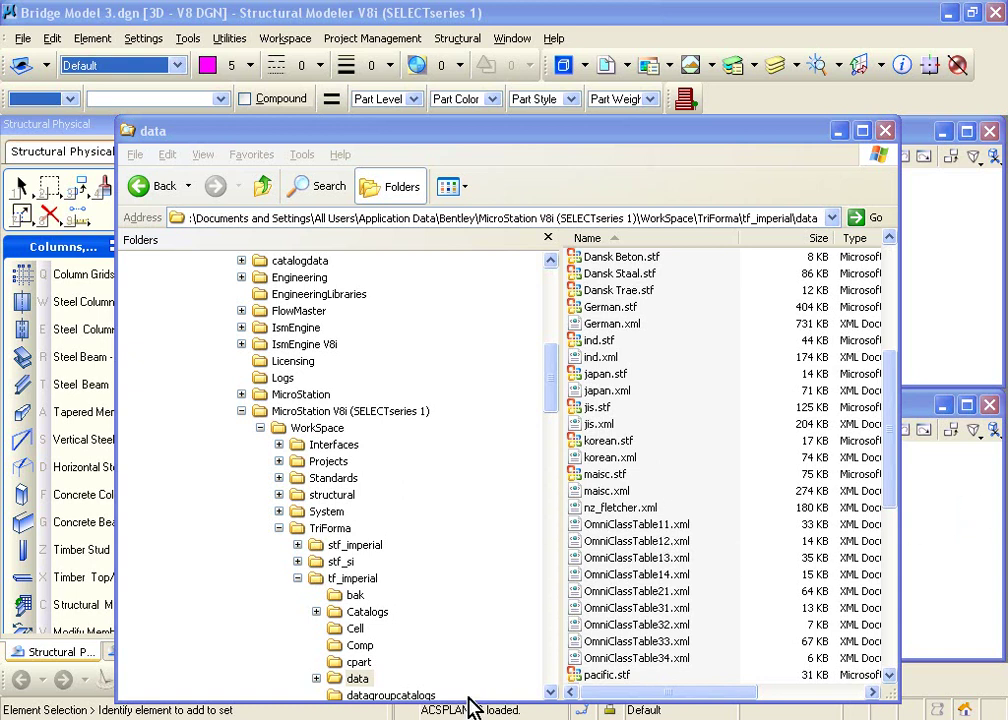
key("alt+Tab")
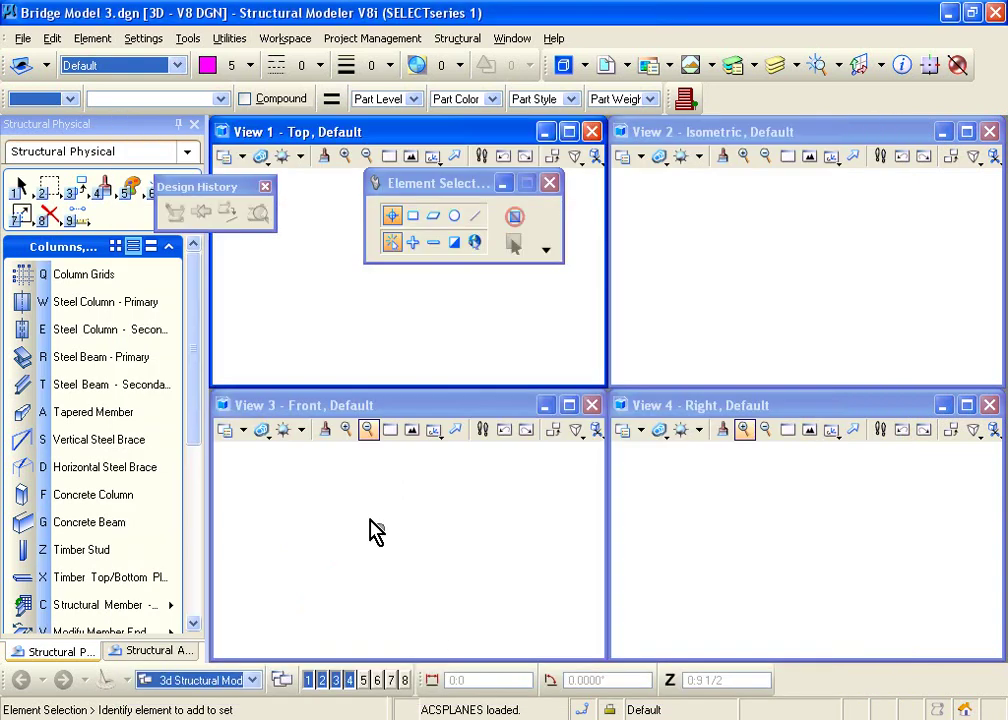
left_click(118, 314)
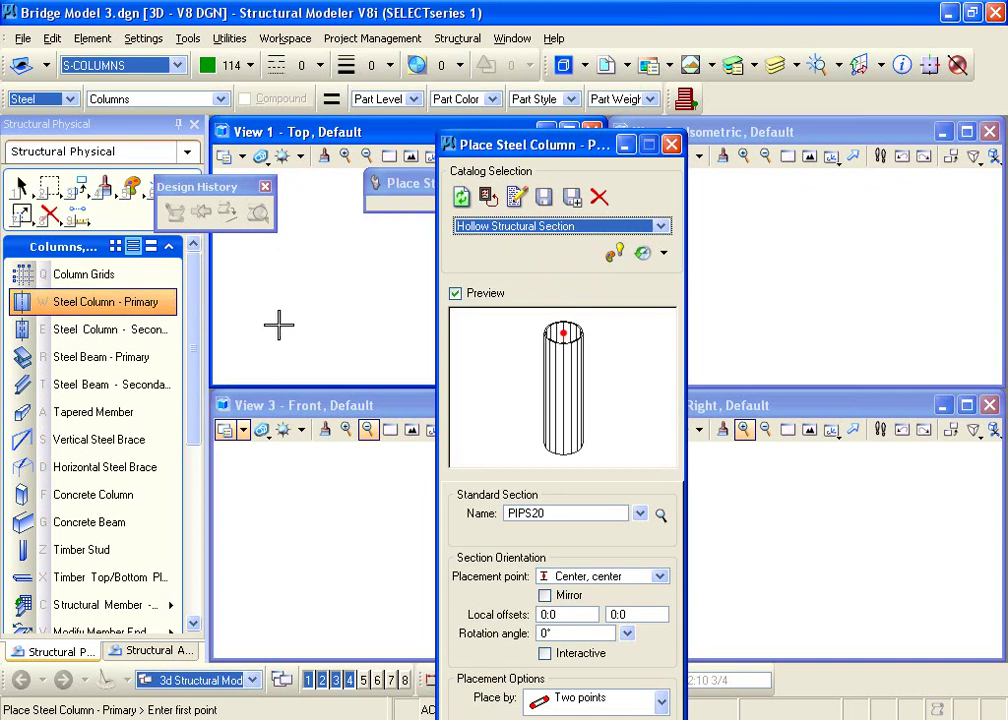
left_click(662, 516)
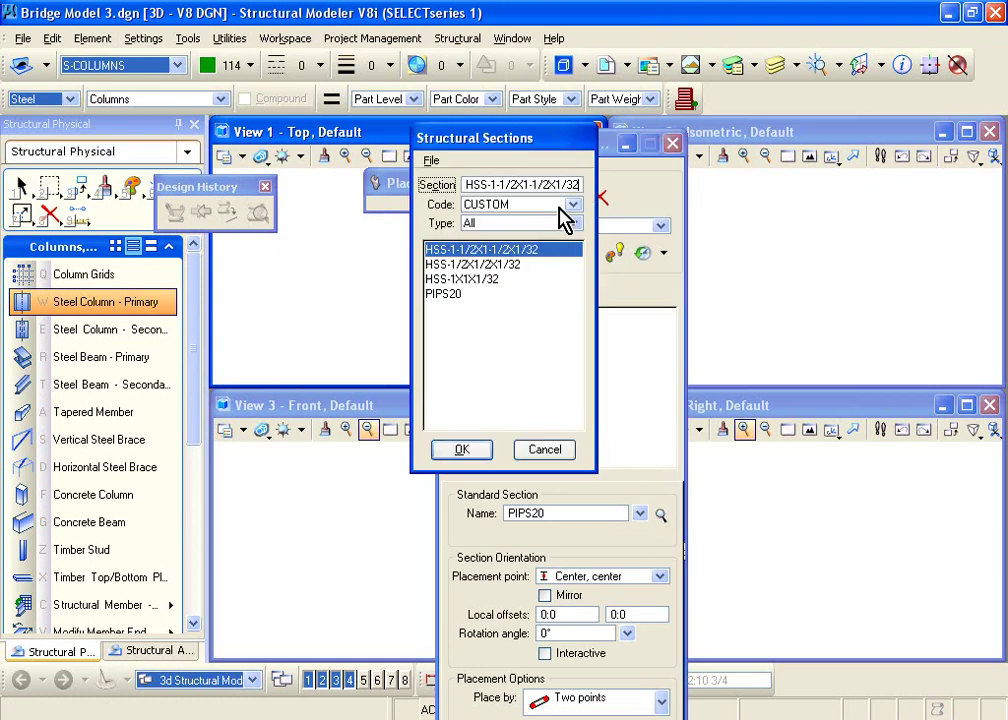
- Open the Section File Manager and remove the existing CUSTOM section file from the loaded files, keeping us.xml
left_click(434, 162)
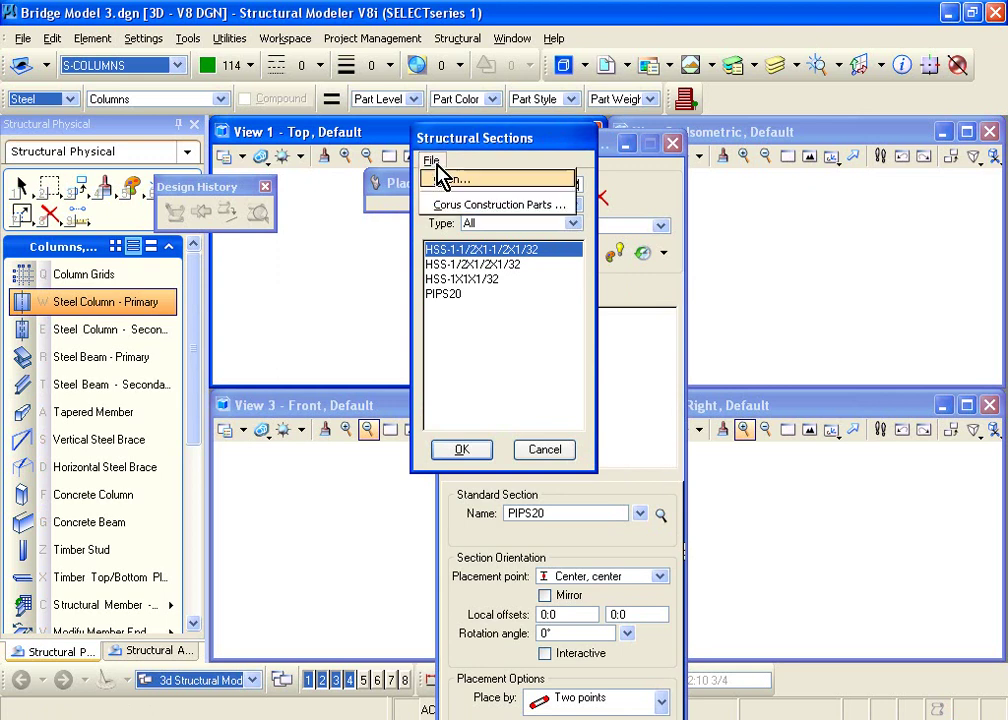
left_click(447, 181)
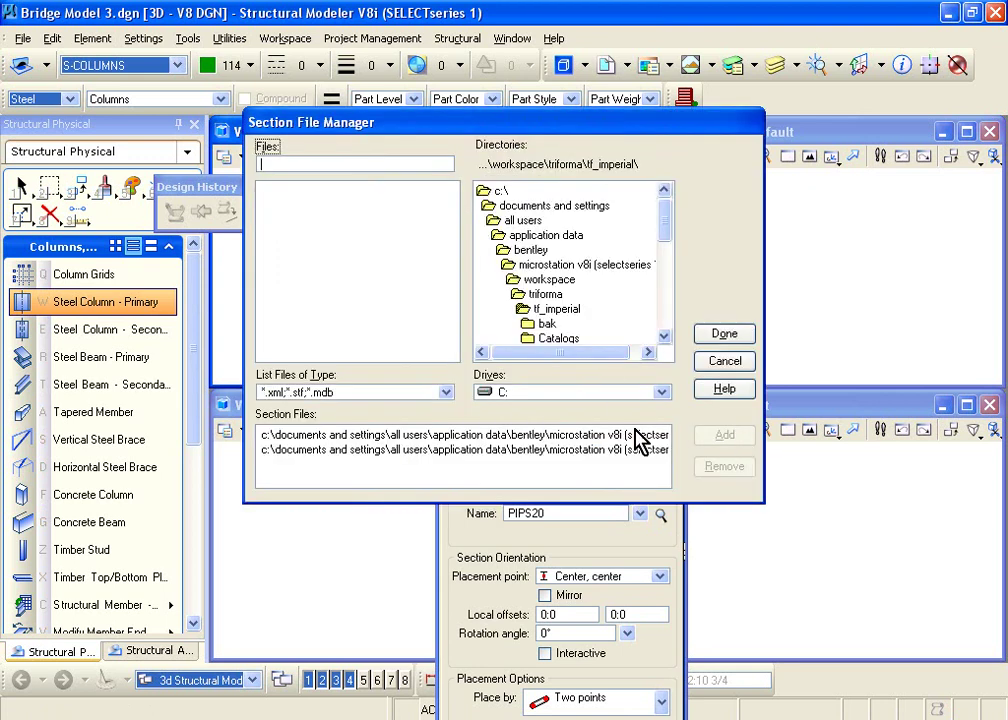
left_click(600, 437)
left_click(706, 470)
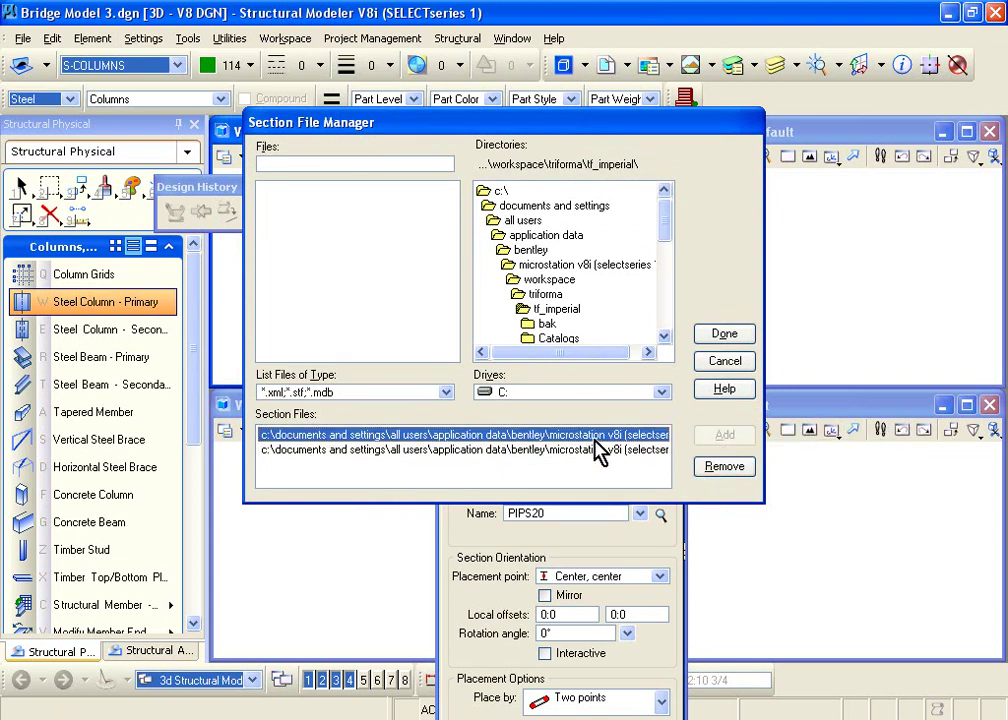
left_click(724, 466)
left_click(614, 438)
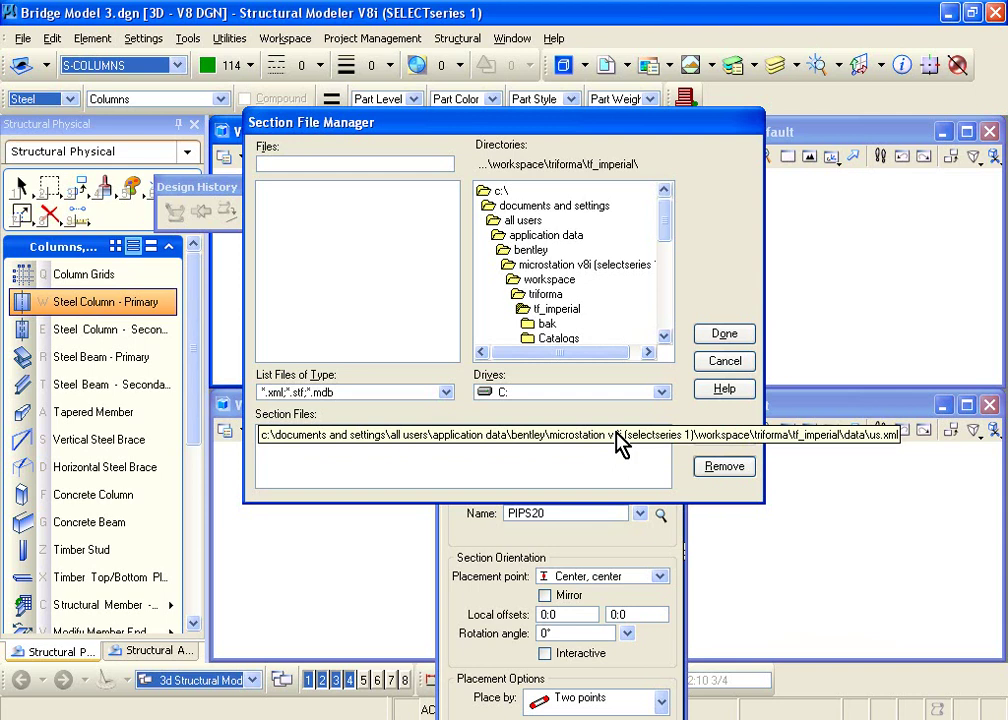
- Add custom1.xml from the tf_imperial data folder to the section files and close the Section File Manager
scroll(673, 254, "down", 2)
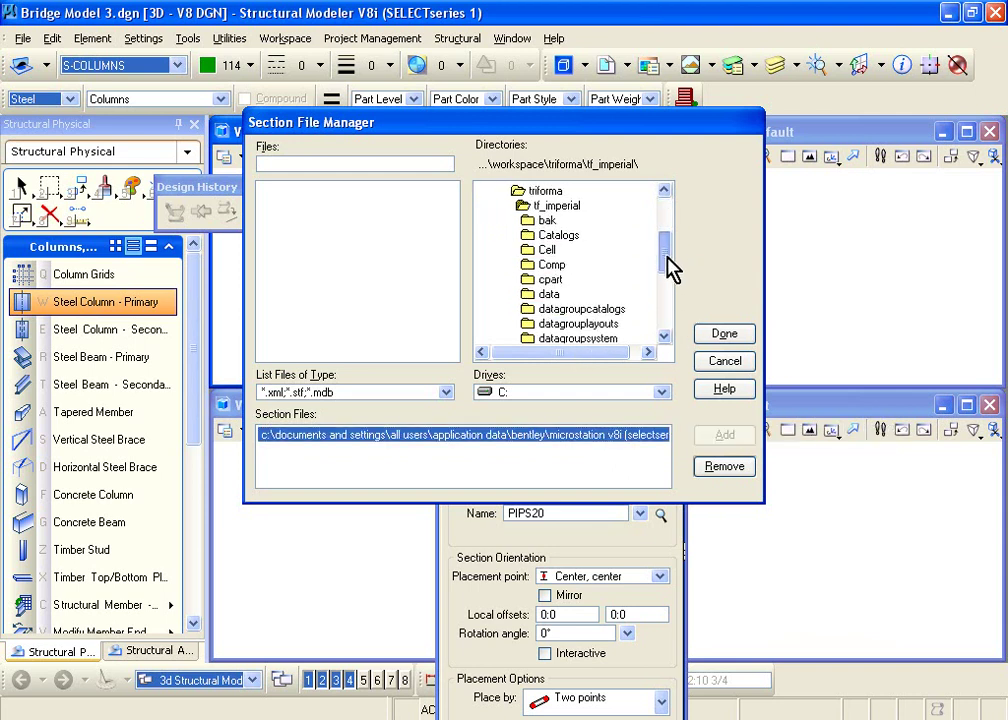
double_click(566, 296)
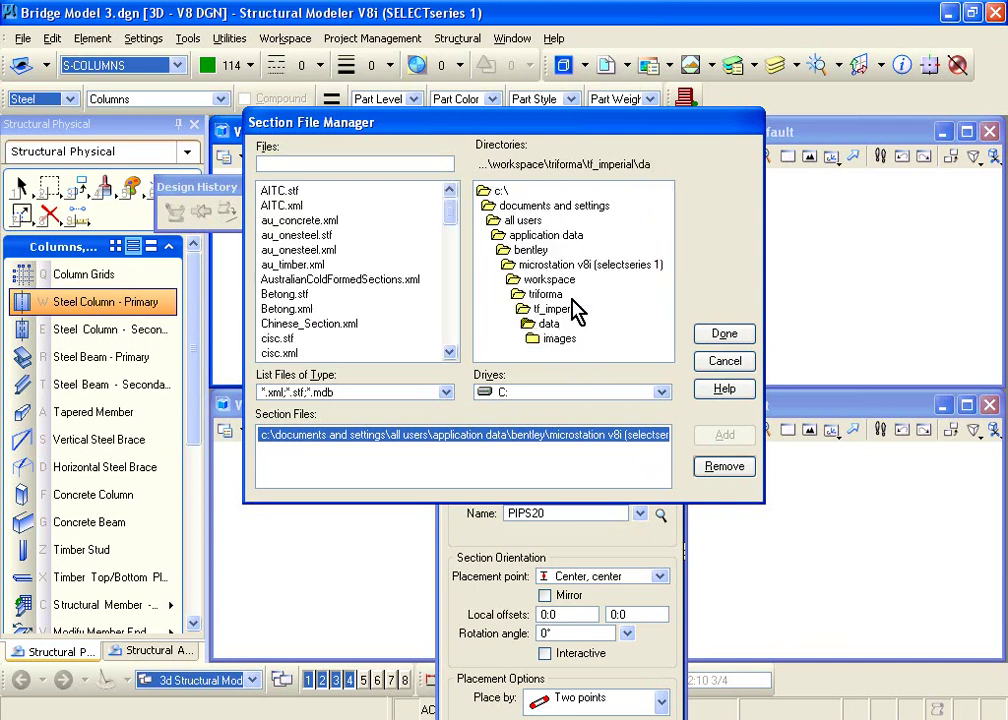
left_click(317, 264)
left_click(335, 338)
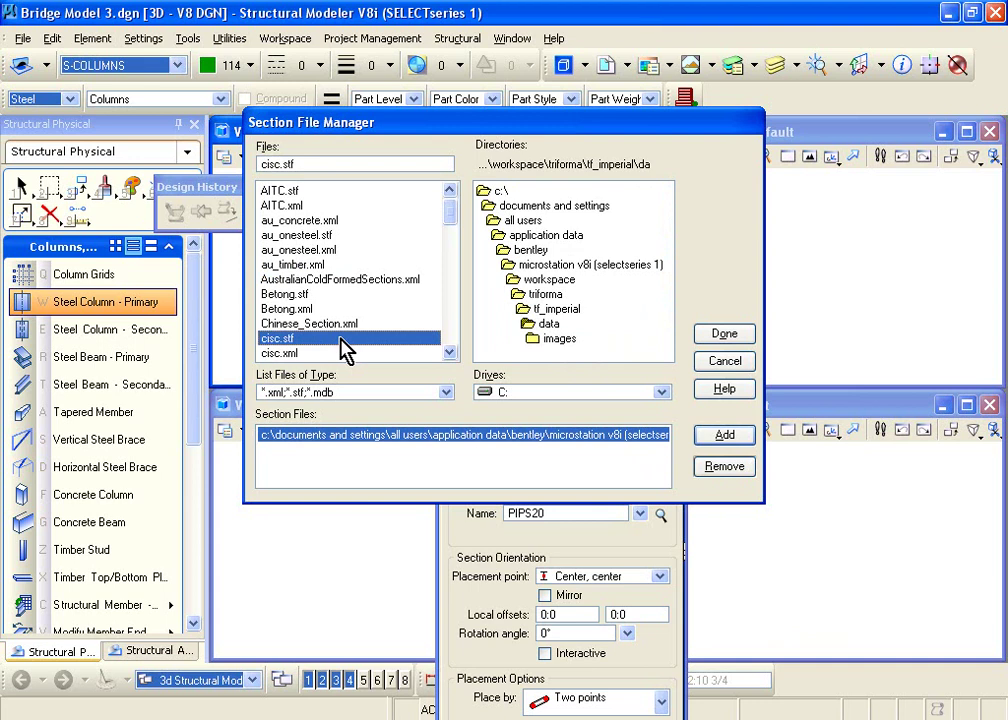
scroll(340, 355, "down", 2)
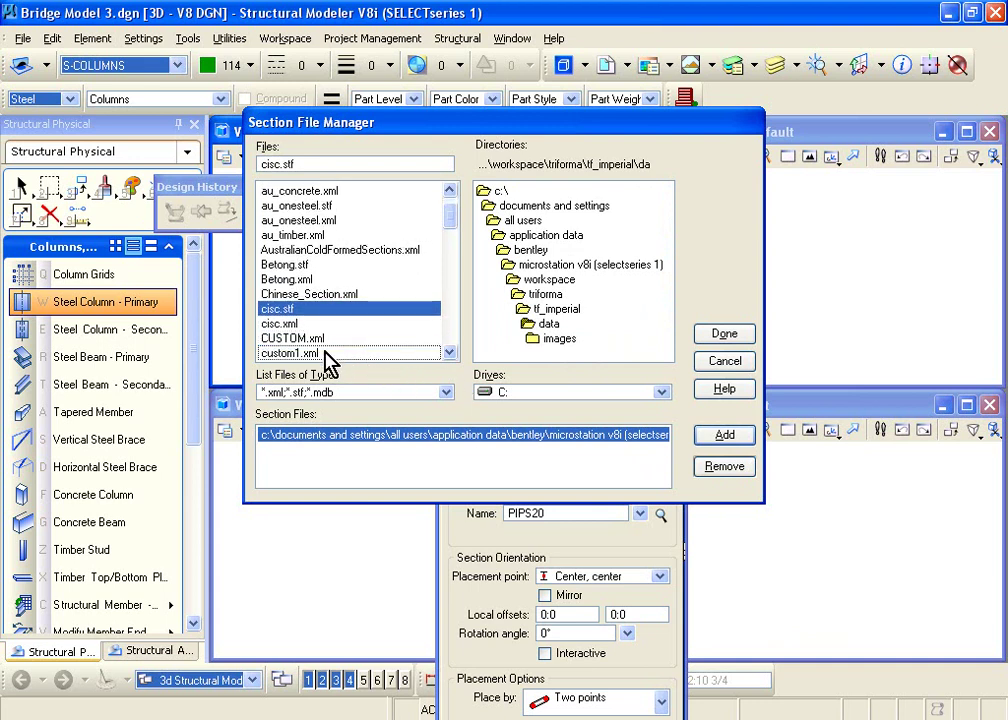
left_click(325, 353)
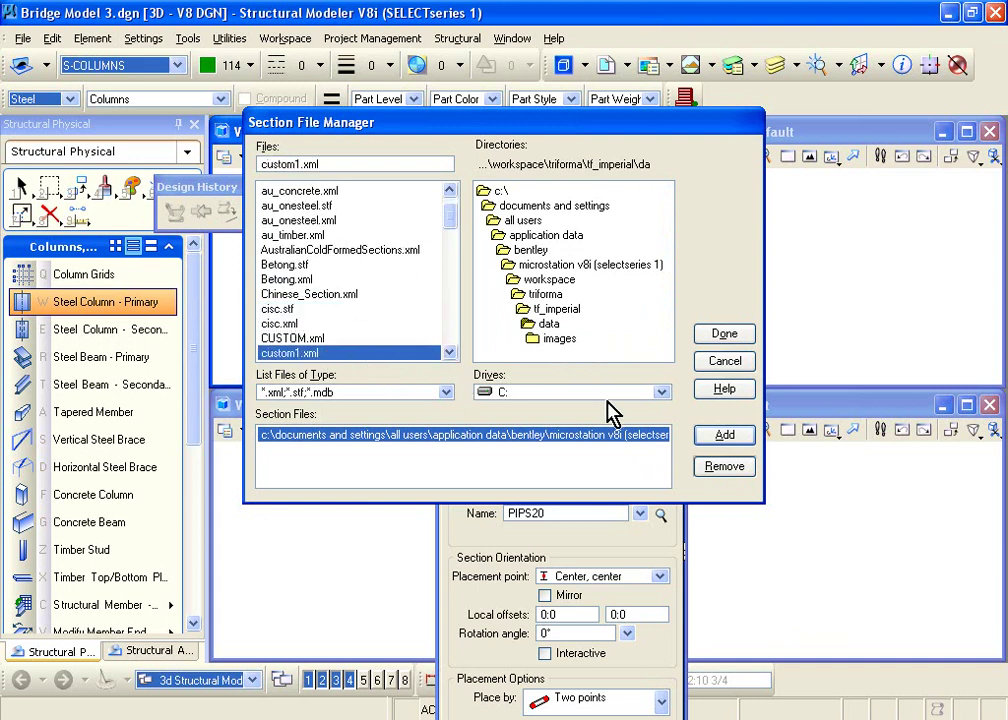
left_click(725, 437)
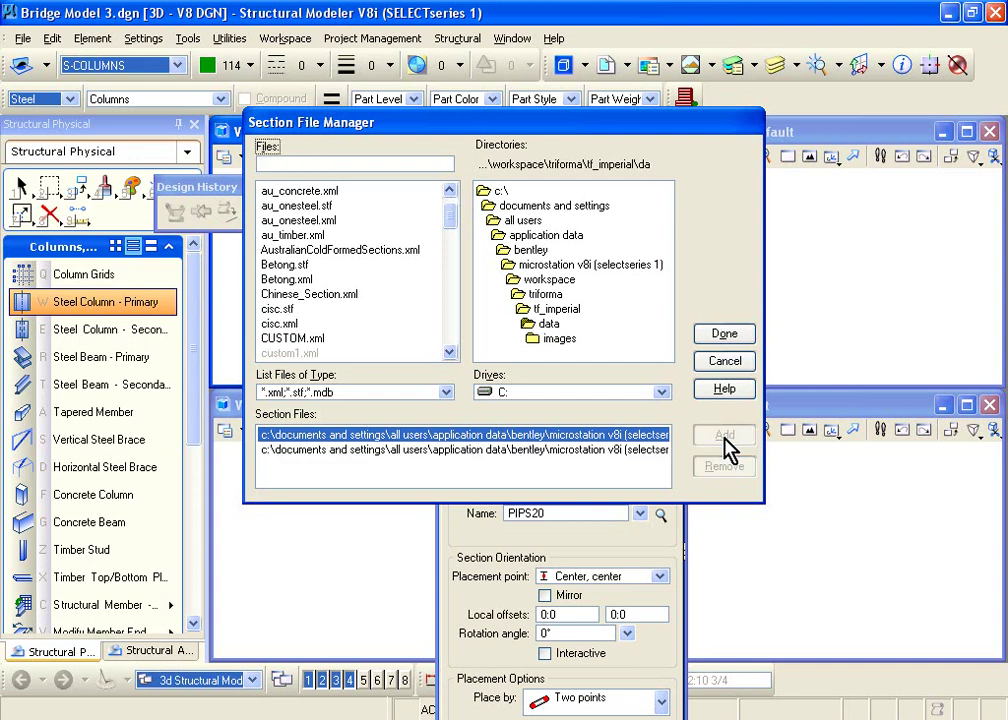
left_click(722, 338)
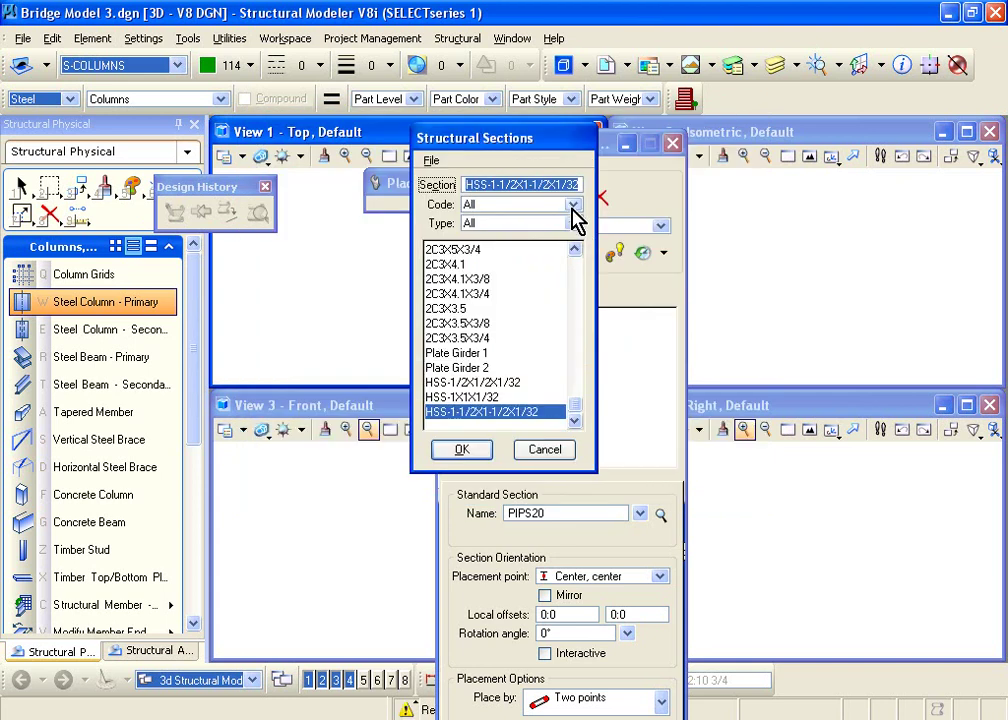
- Filter the structural sections by the custom1 code and assign HSS-1/2X1/2X1/32 as the steel column's section
left_click(573, 205)
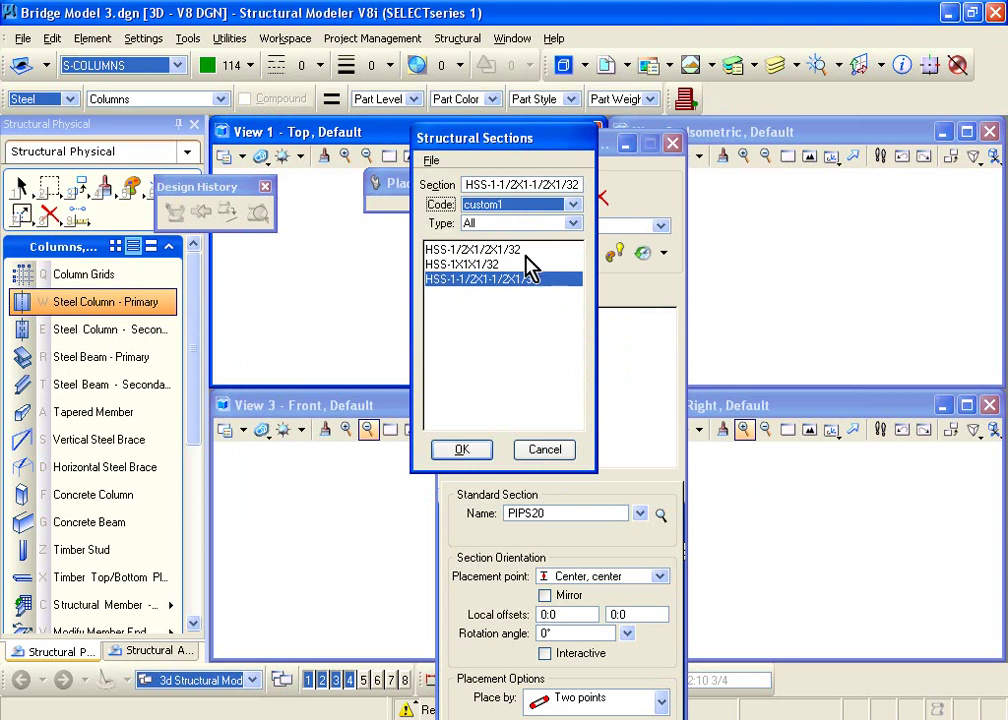
left_click(524, 264)
left_click(524, 280)
left_click(526, 251)
left_click(528, 280)
left_click(527, 251)
left_click(461, 450)
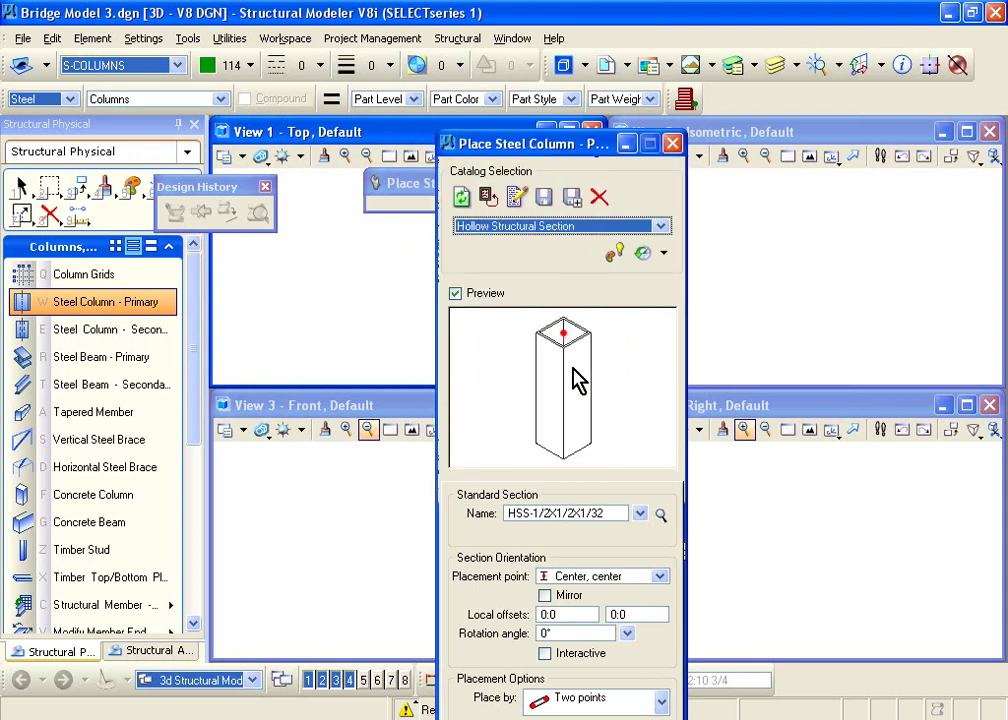